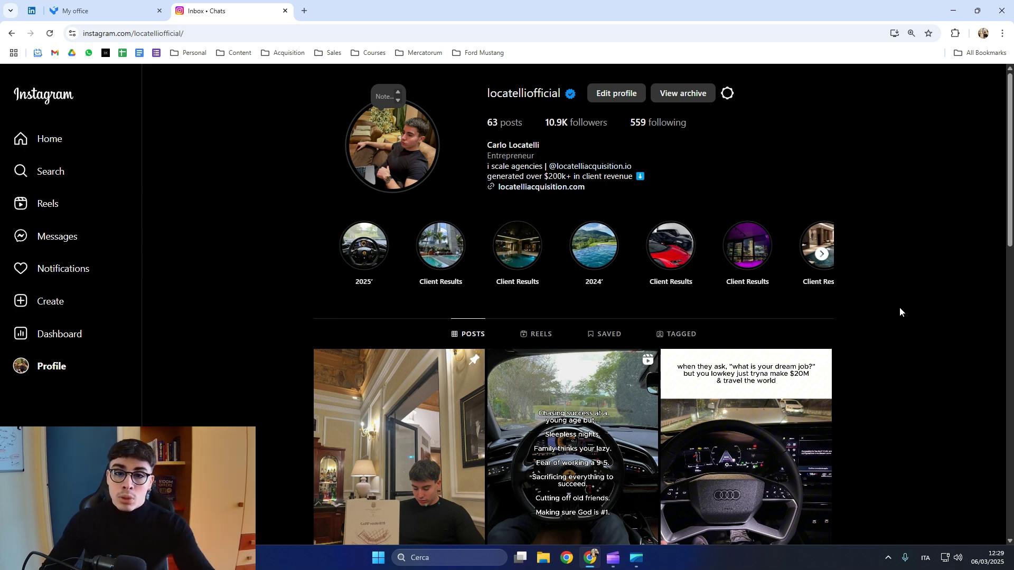
# Step: Start a new from-account scrape in Parser.im, then return to Instagram
pyautogui.click(117, 19)
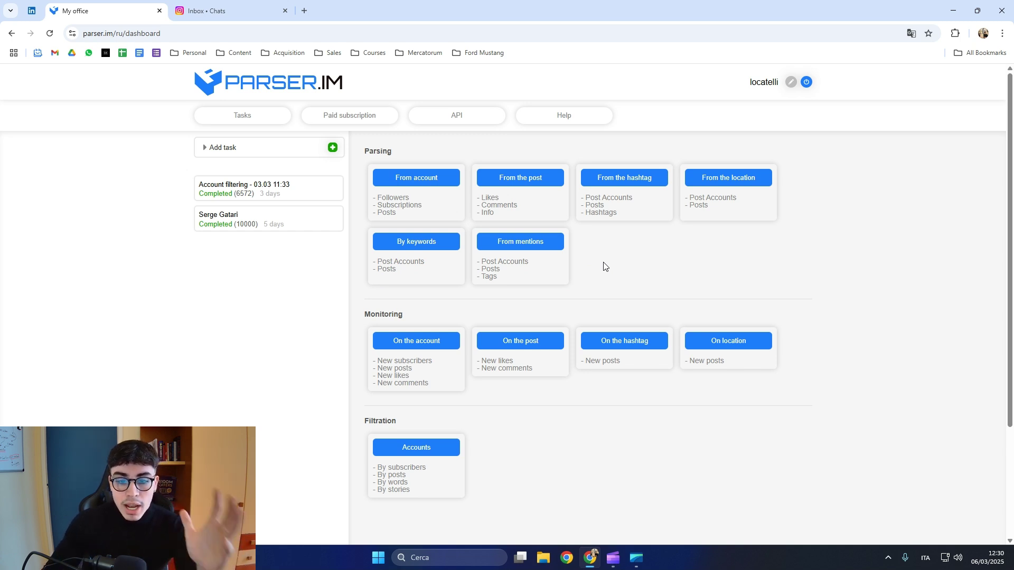
pyautogui.click(416, 206)
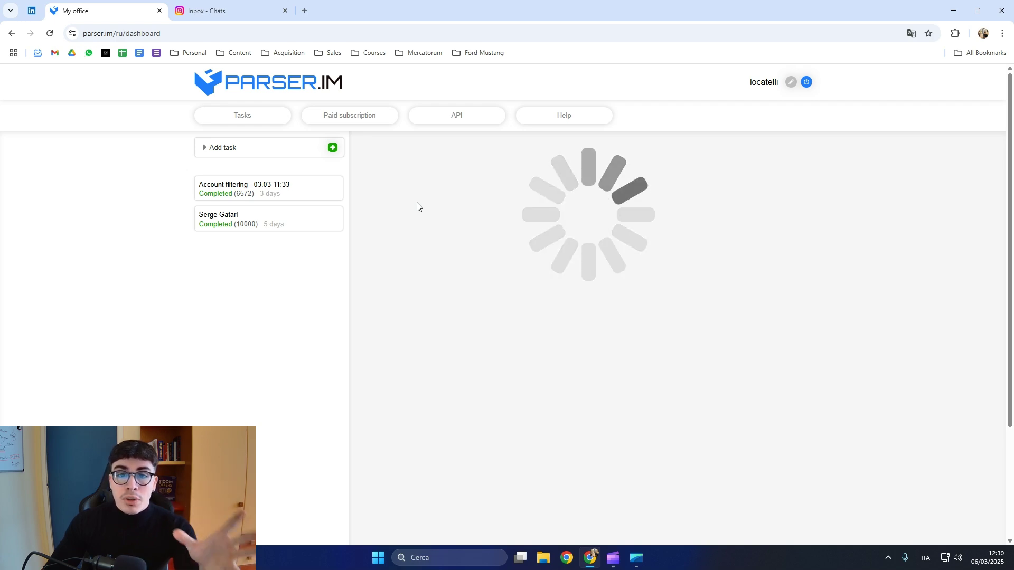
pyautogui.click(233, 7)
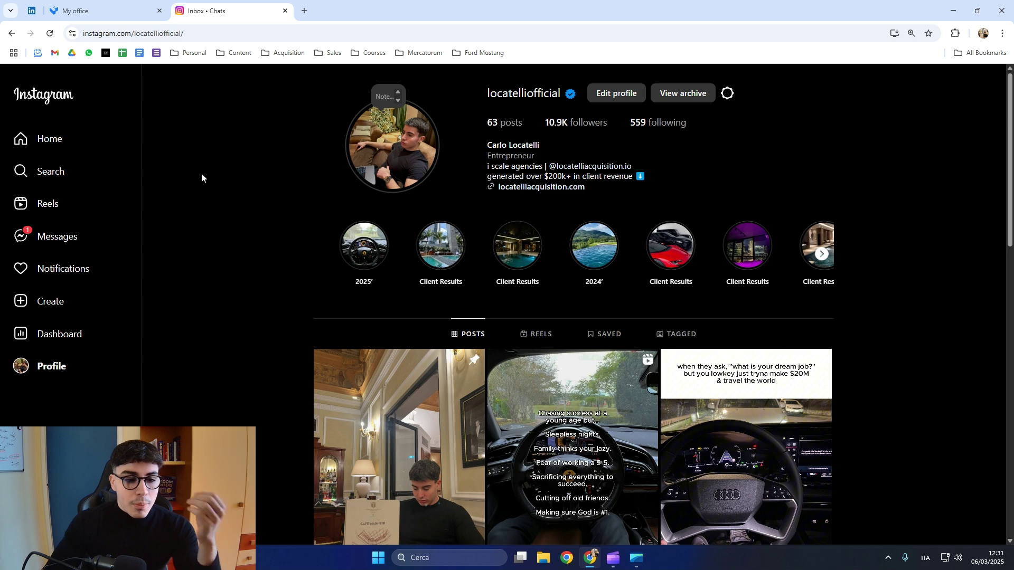
# Step: Open the sergegatari Instagram profile and copy its URL for Parser.im
pyautogui.click(76, 173)
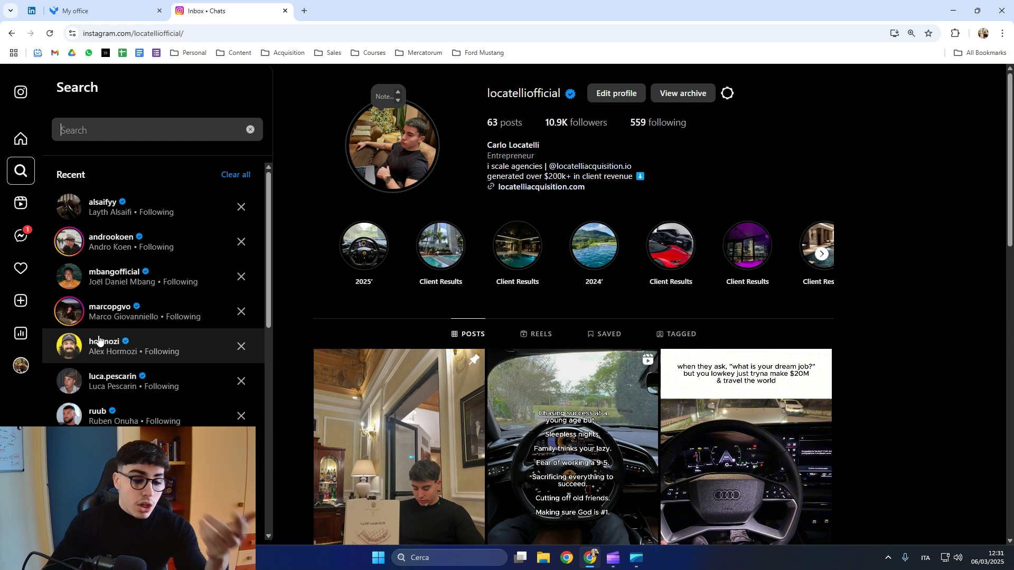
pyautogui.click(132, 449)
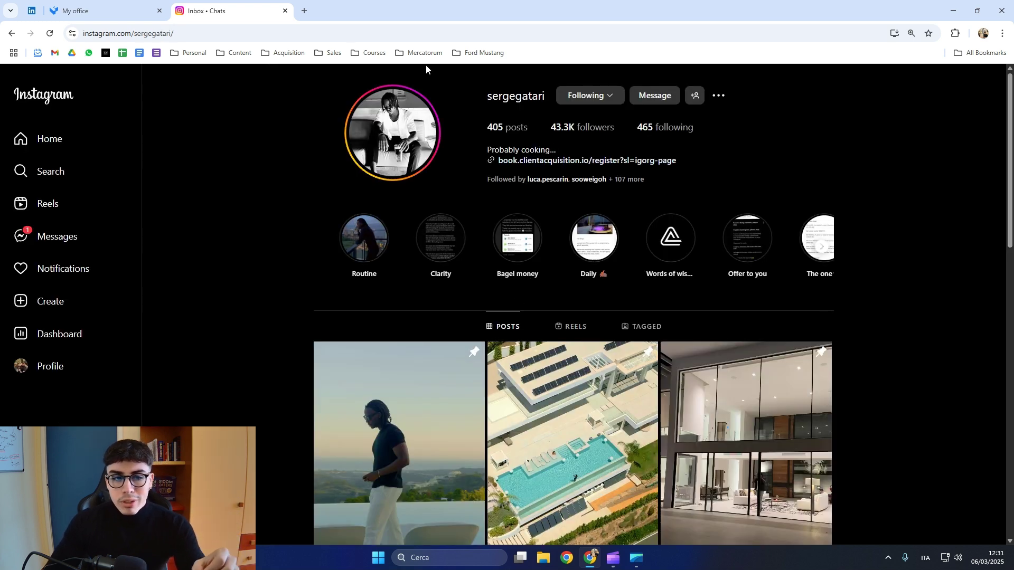
pyautogui.click(257, 35)
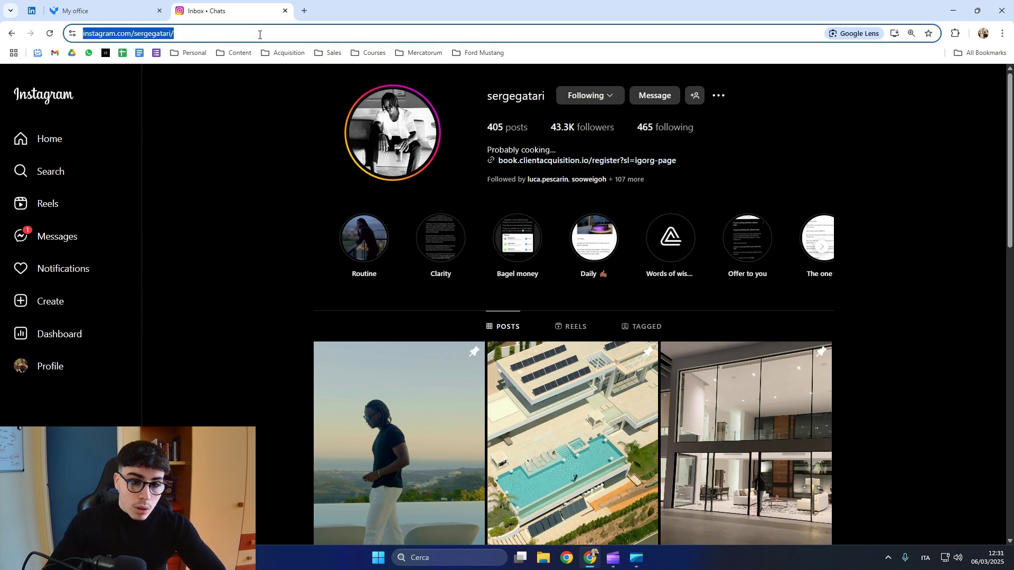
pyautogui.click(106, 11)
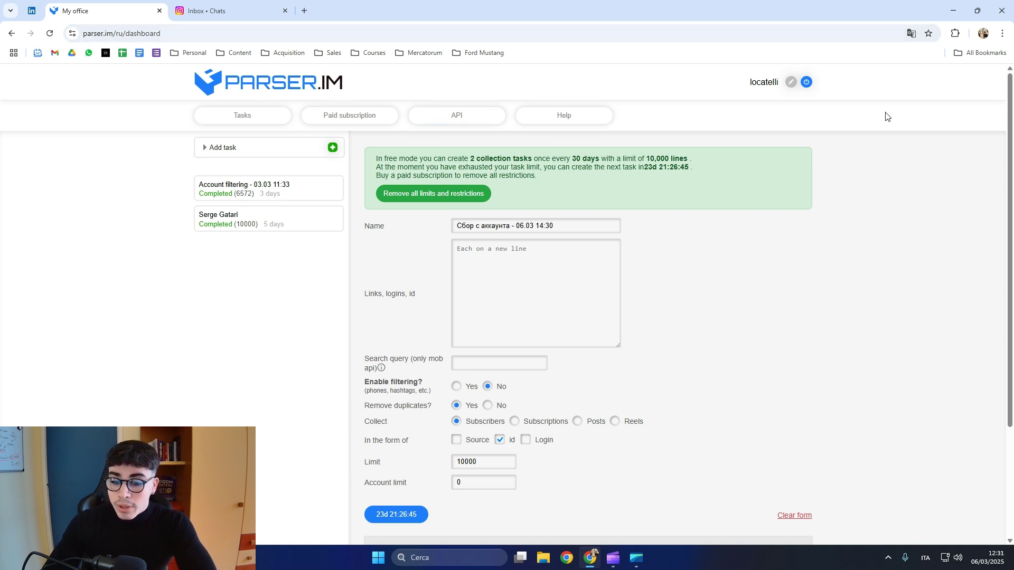
# Step: Confirm Parser.im is translated to English and show the task-type menu
pyautogui.click(911, 34)
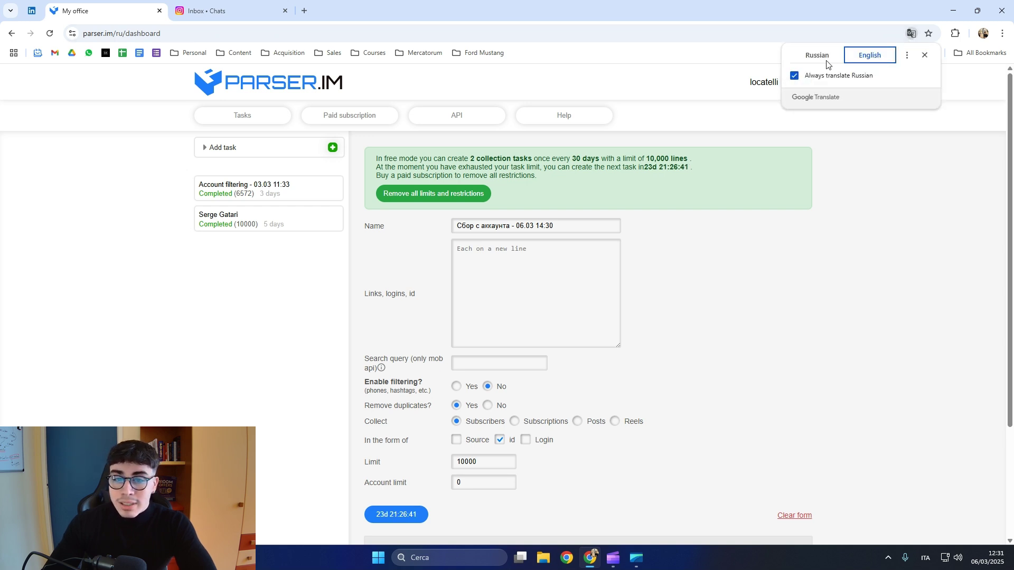
pyautogui.click(864, 169)
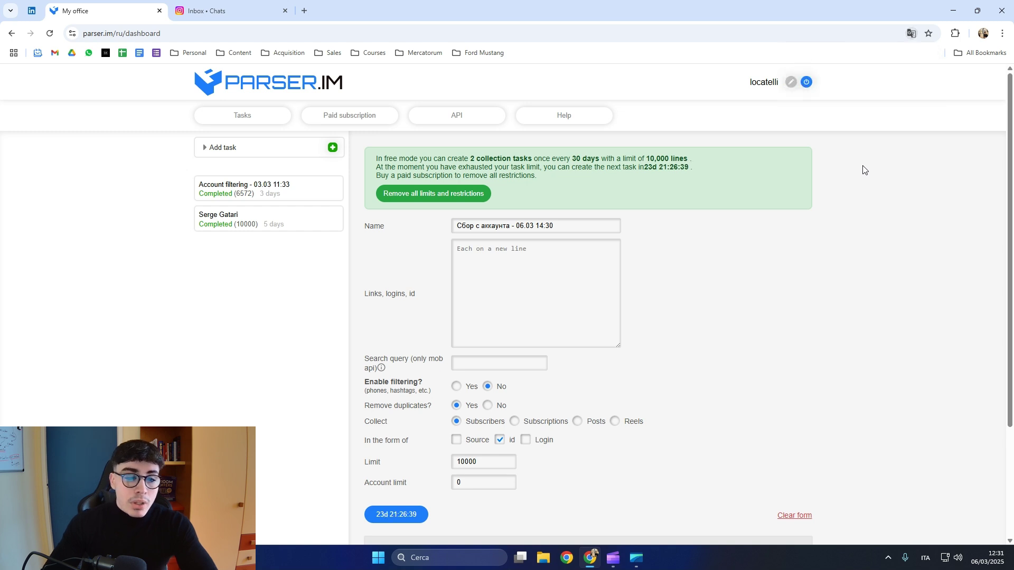
pyautogui.click(275, 153)
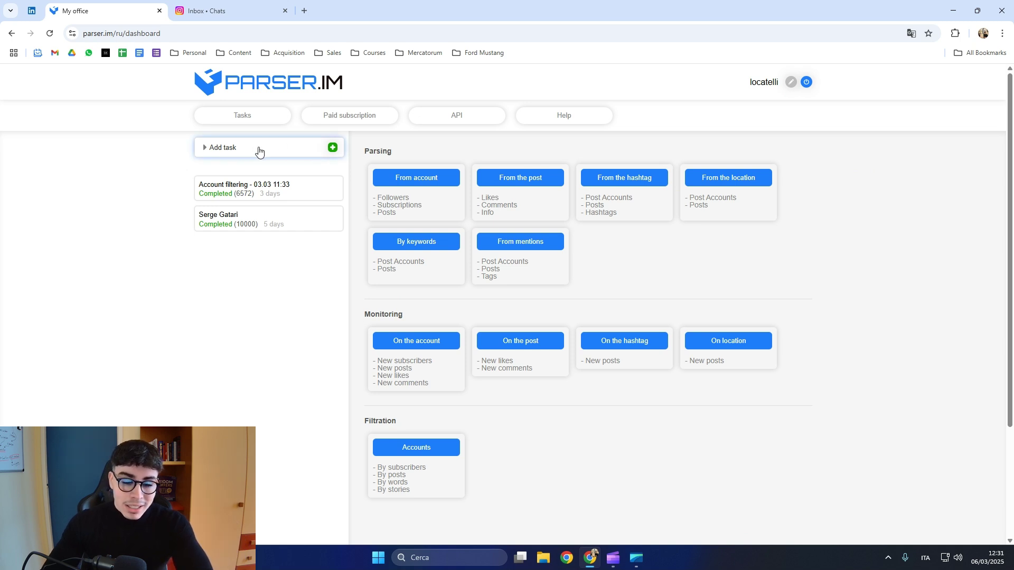
# Step: Create a From account task named 'Serge Gatari Followers' with the sergegatari profile link
pyautogui.click(412, 180)
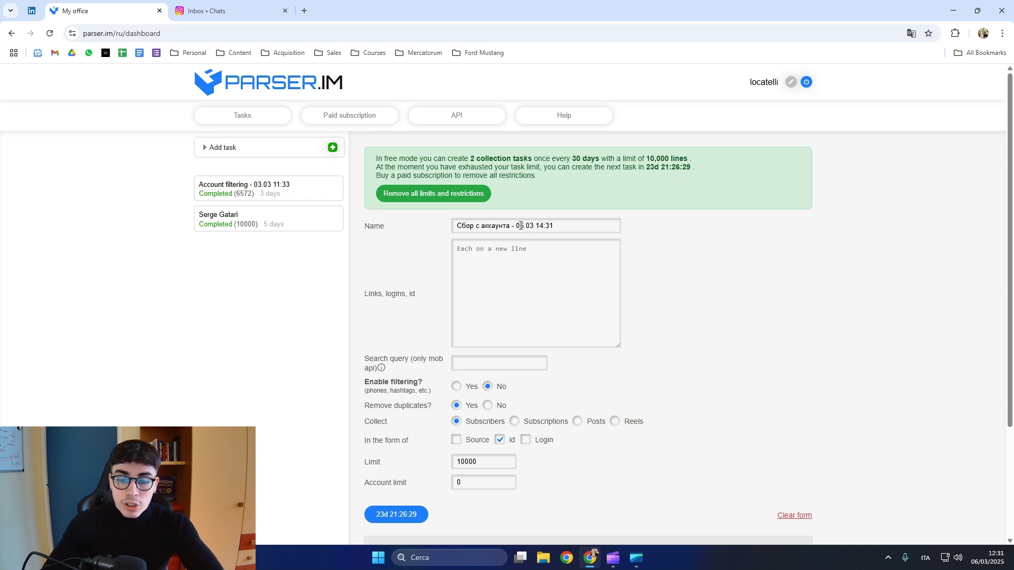
pyautogui.tripleClick(520, 226)
pyautogui.write('Se')
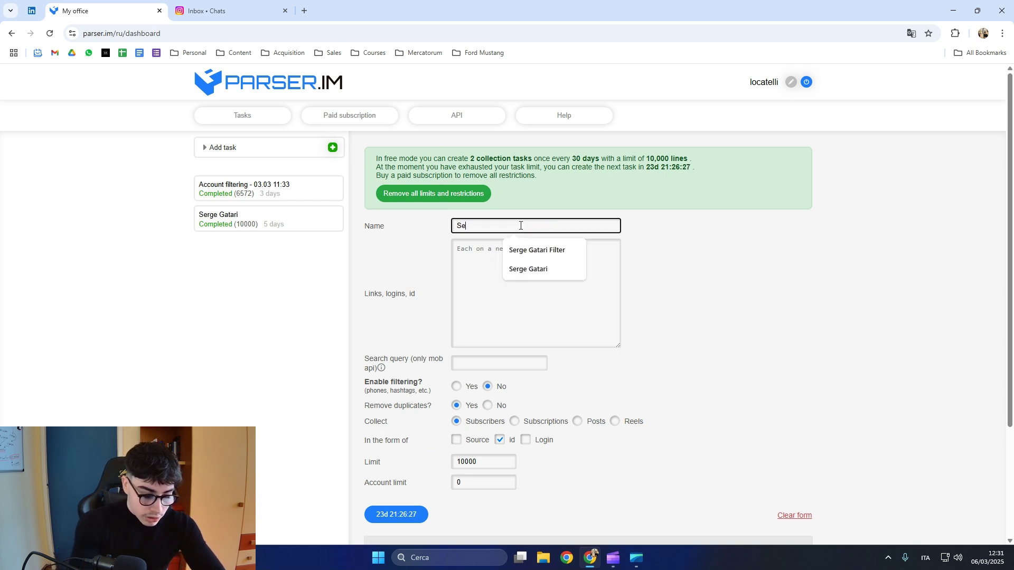
pyautogui.write('rge Gatari ')
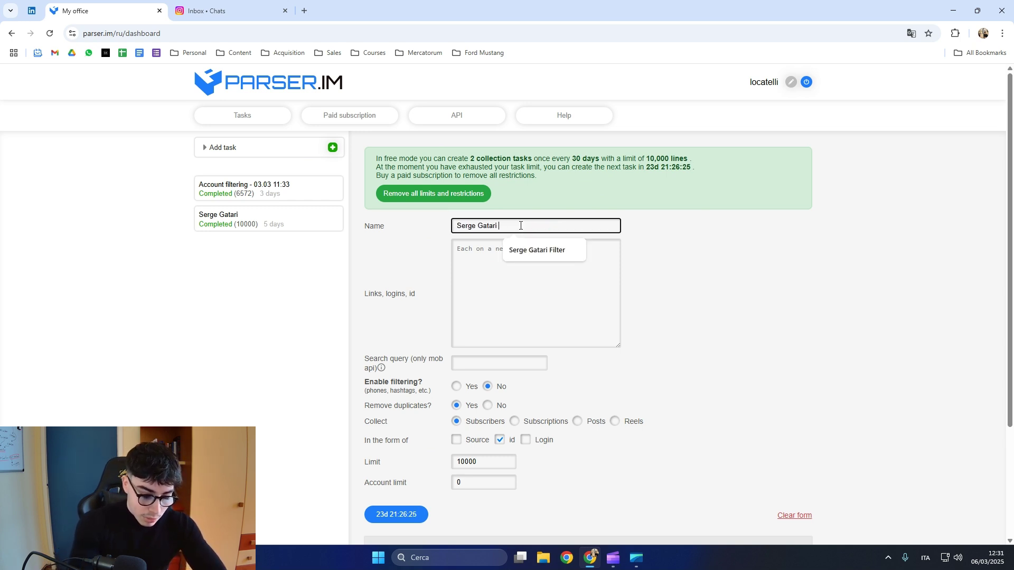
pyautogui.write('Follo')
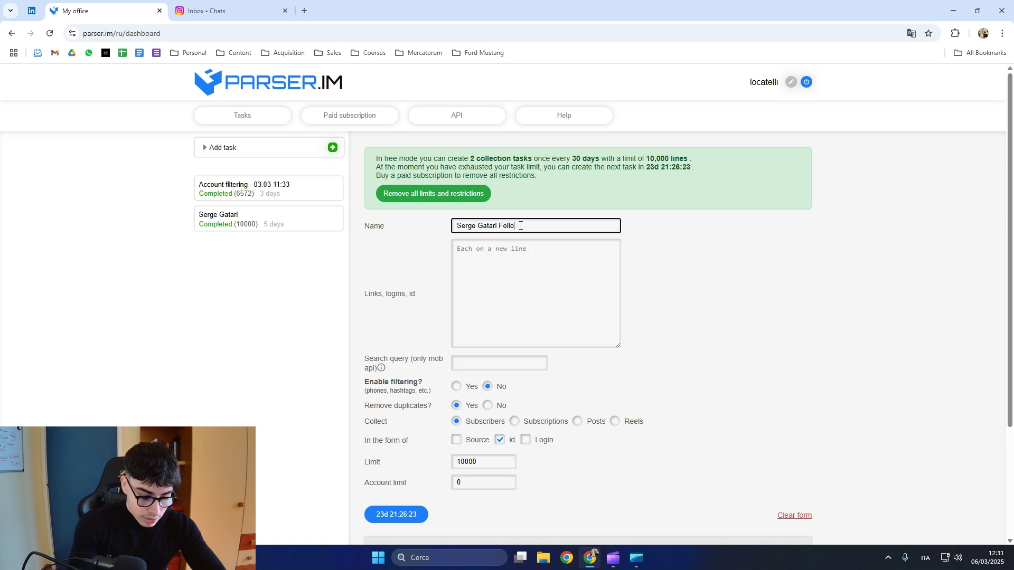
pyautogui.write('wers')
pyautogui.click(518, 255)
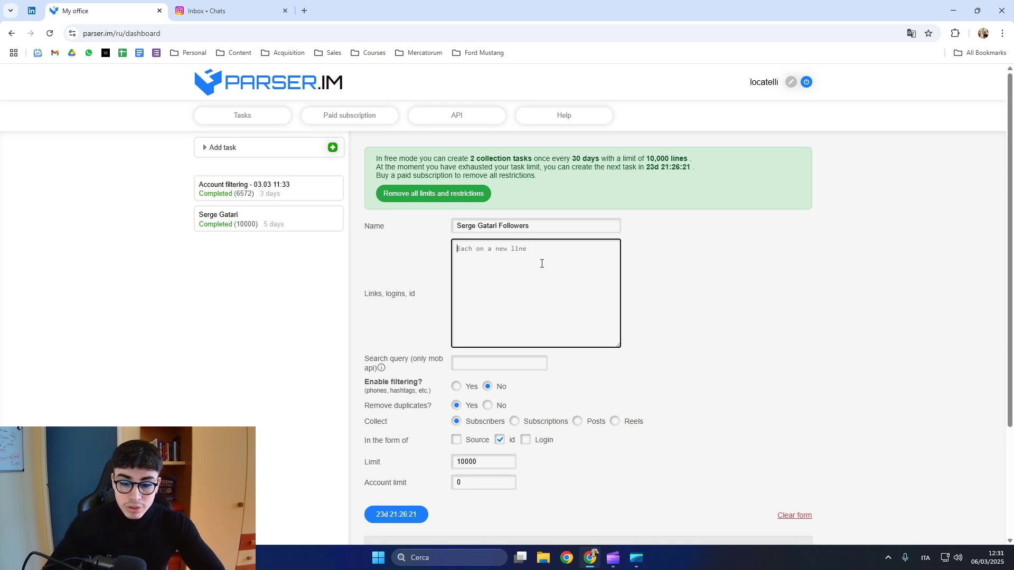
pyautogui.write('https://www.instagram.com/sergegatari/')
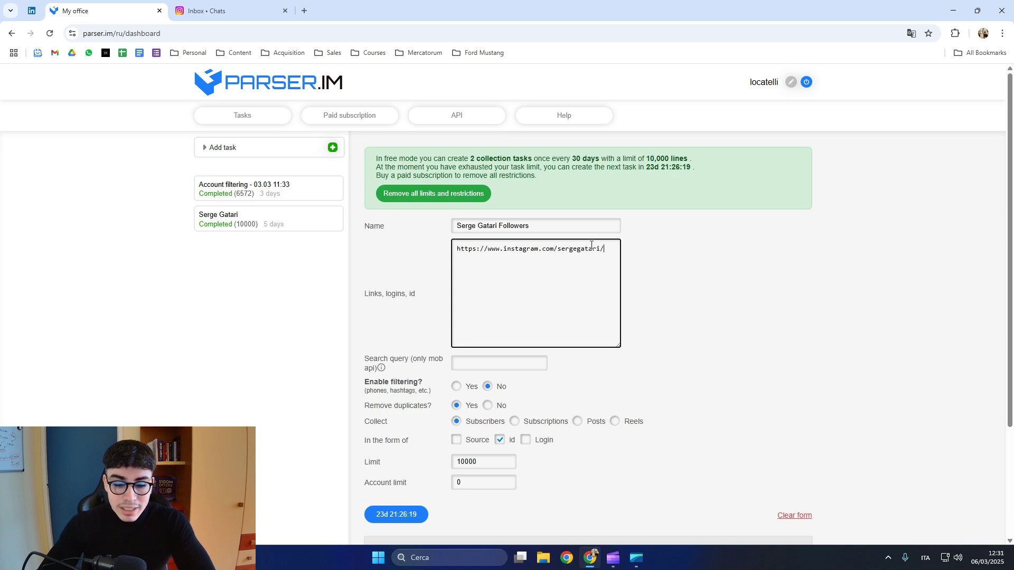
# Step: Collect the followers as logins, open the Serge Gatari task, and return to Instagram
pyautogui.scroll(-2, 669, 260)
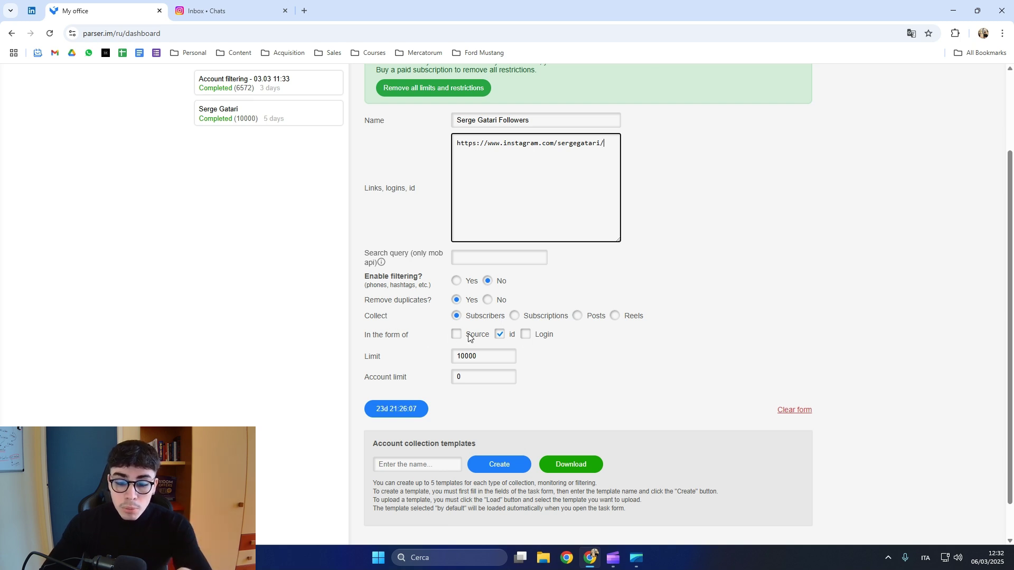
pyautogui.click(528, 336)
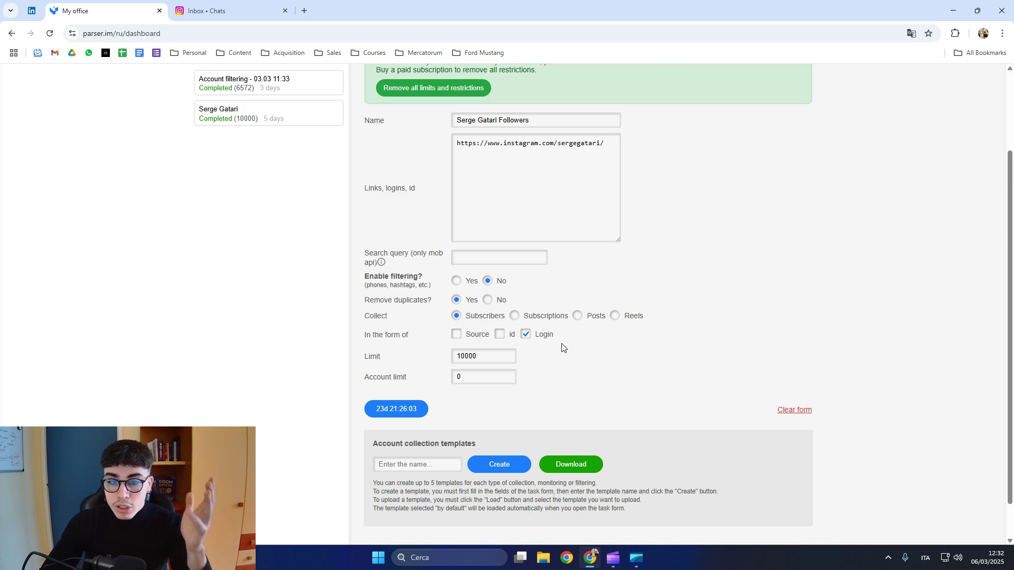
pyautogui.scroll(-2, 607, 362)
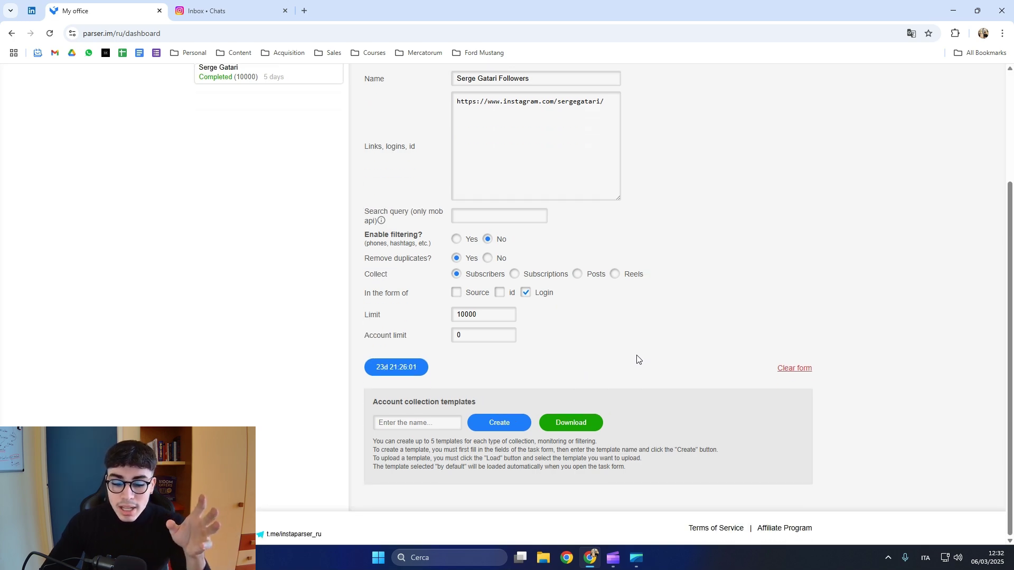
pyautogui.scroll(2, 396, 367)
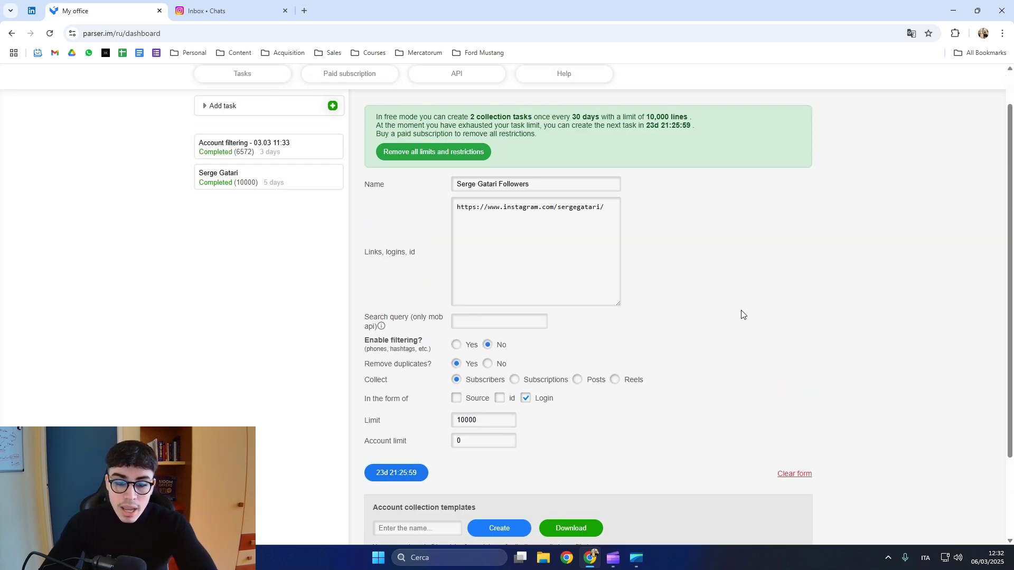
pyautogui.click(248, 177)
pyautogui.click(227, 11)
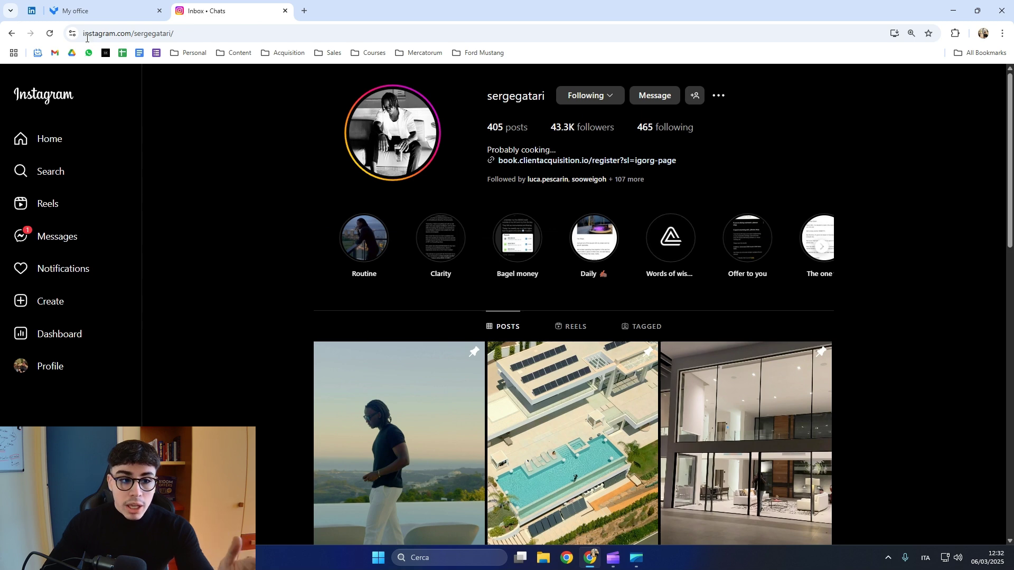
# Step: Return to Parser.im's completed Serge Gatari task showing 10,000 collected accounts
pyautogui.click(84, 12)
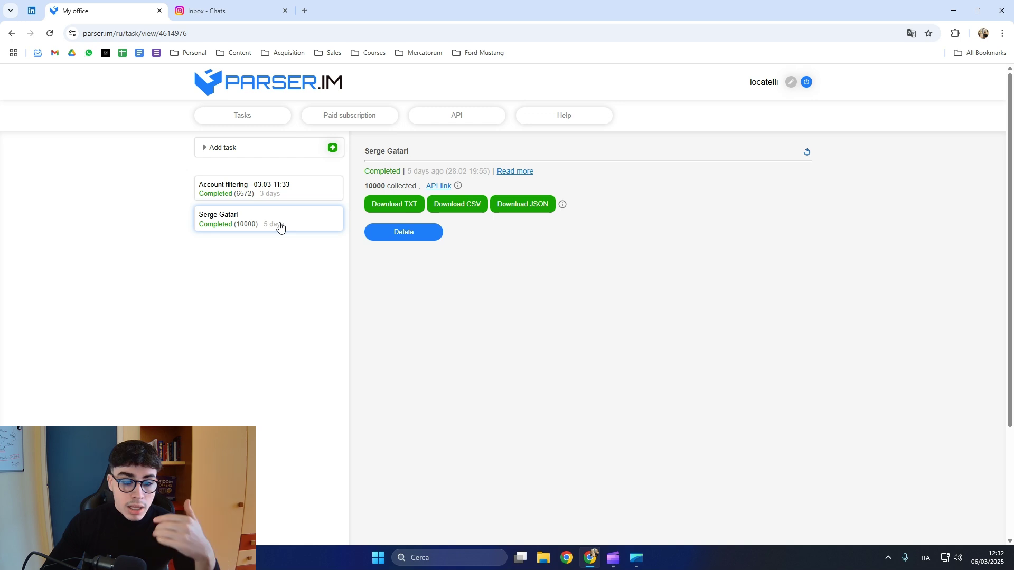
# Step: Open the 2500 RUB/month paid subscription page and translate it into English
pyautogui.click(342, 118)
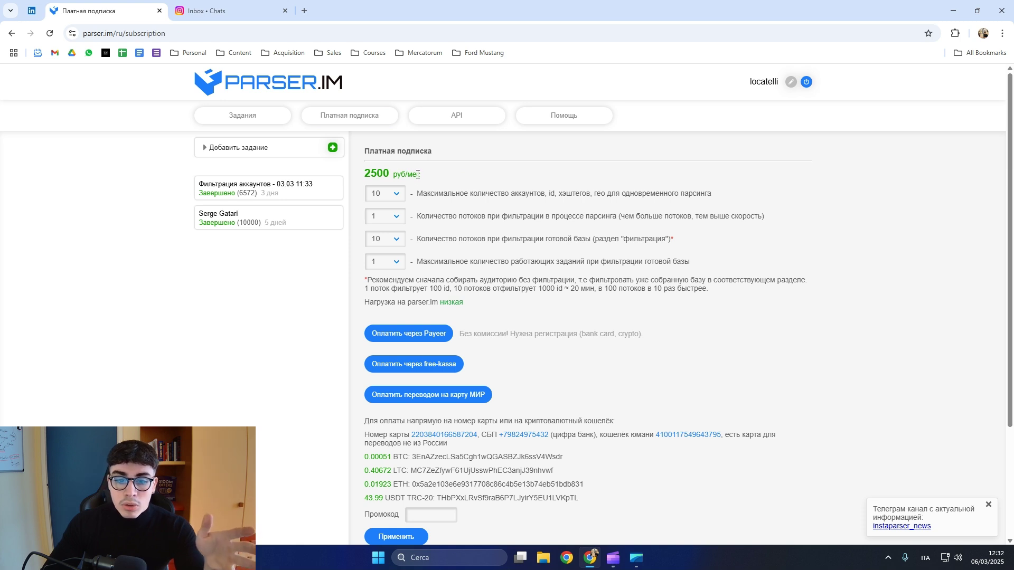
pyautogui.click(1001, 34)
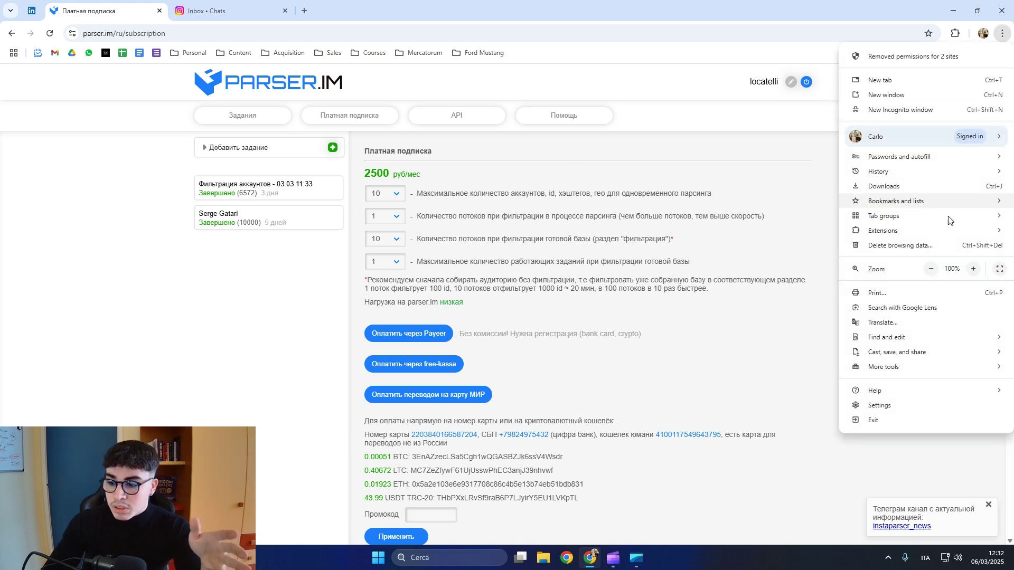
pyautogui.click(893, 322)
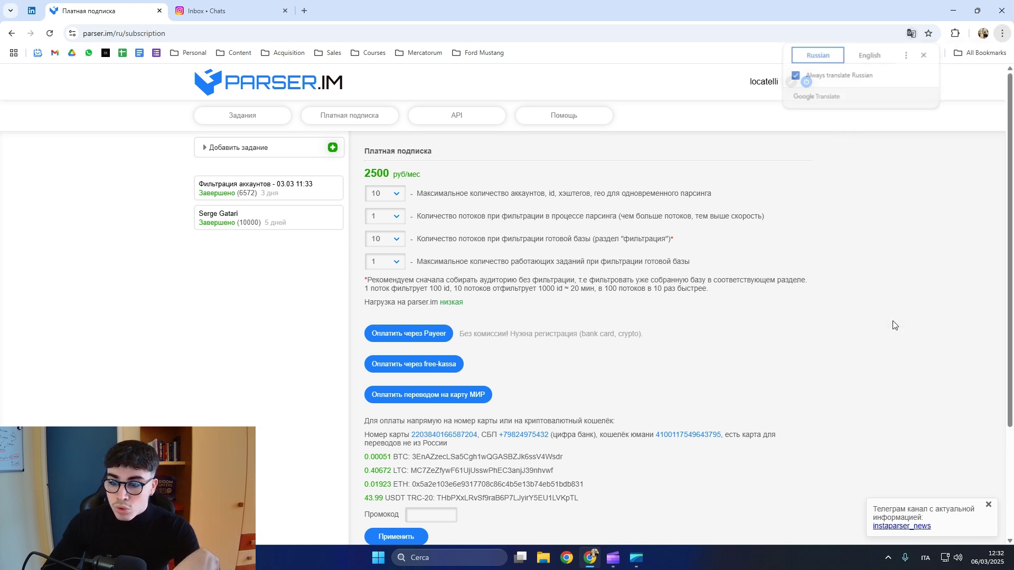
pyautogui.click(865, 56)
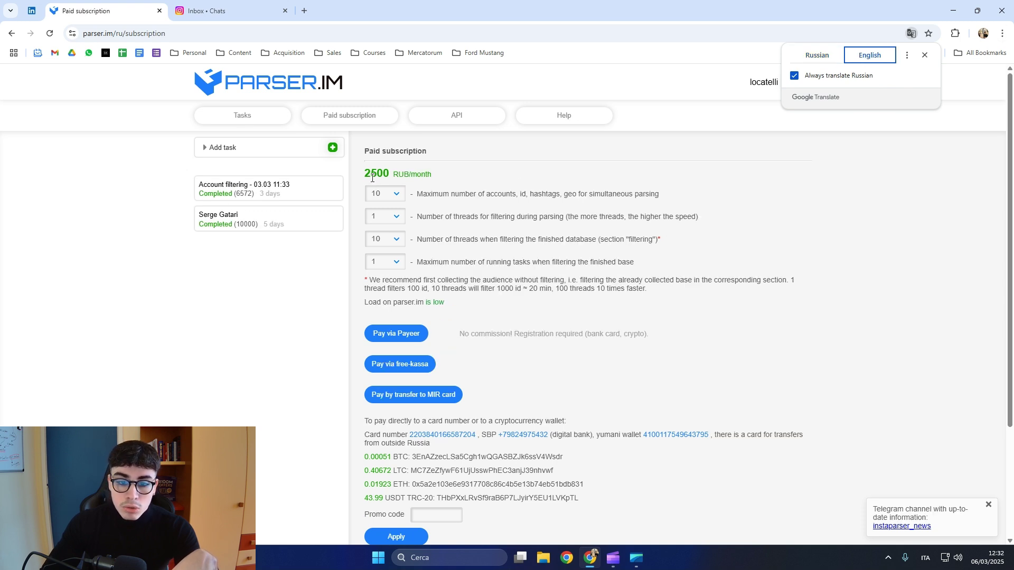
pyautogui.click(455, 179)
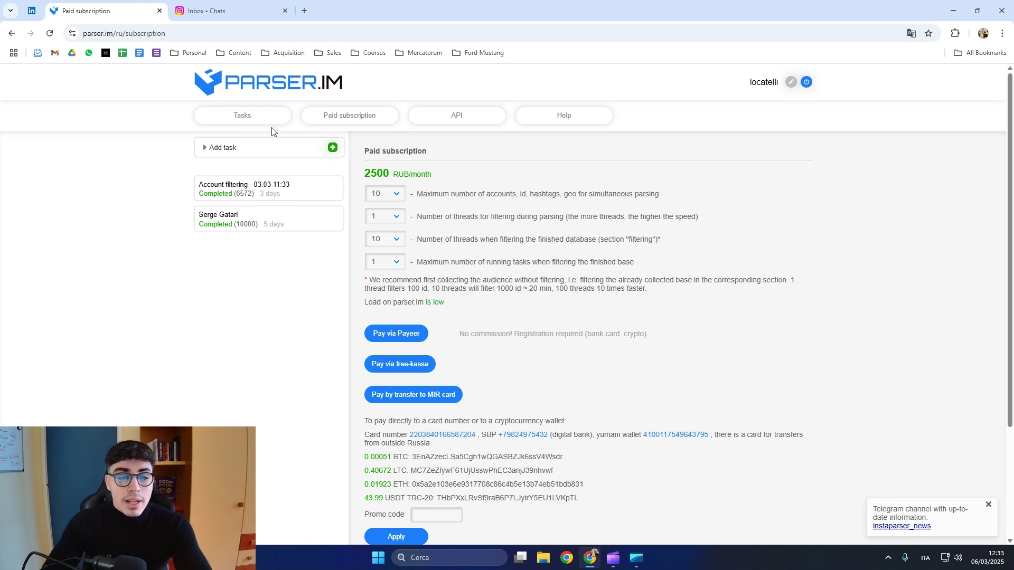
# Step: Review the Serge Gatari task details, then return to and reload the dashboard
pyautogui.click(249, 119)
pyautogui.click(245, 226)
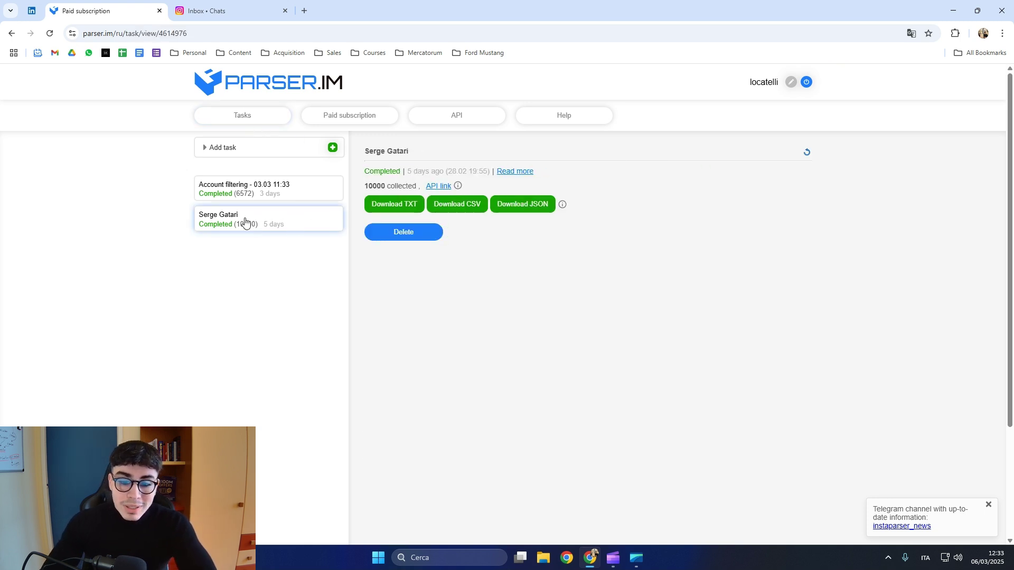
pyautogui.click(313, 200)
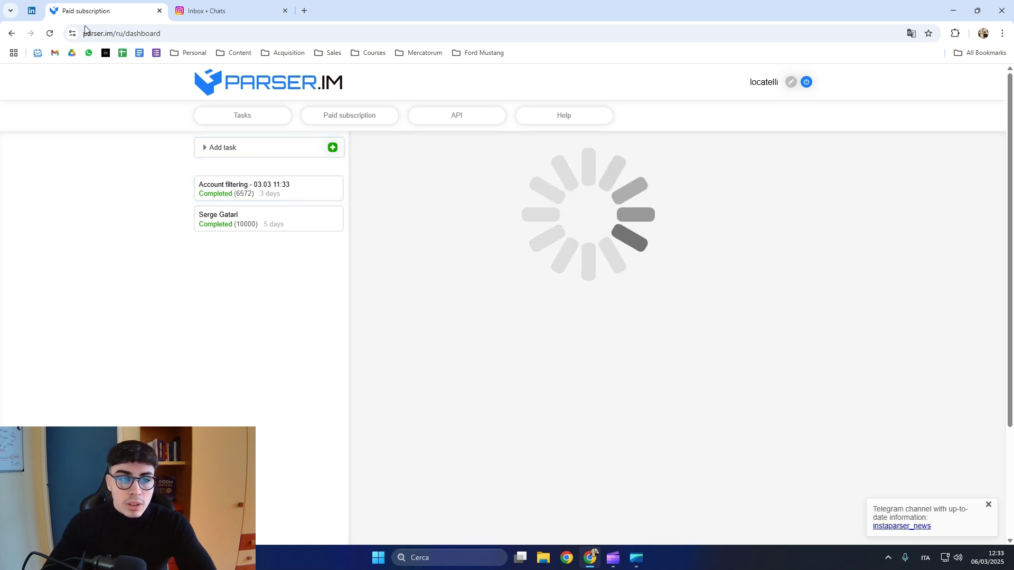
pyautogui.click(50, 33)
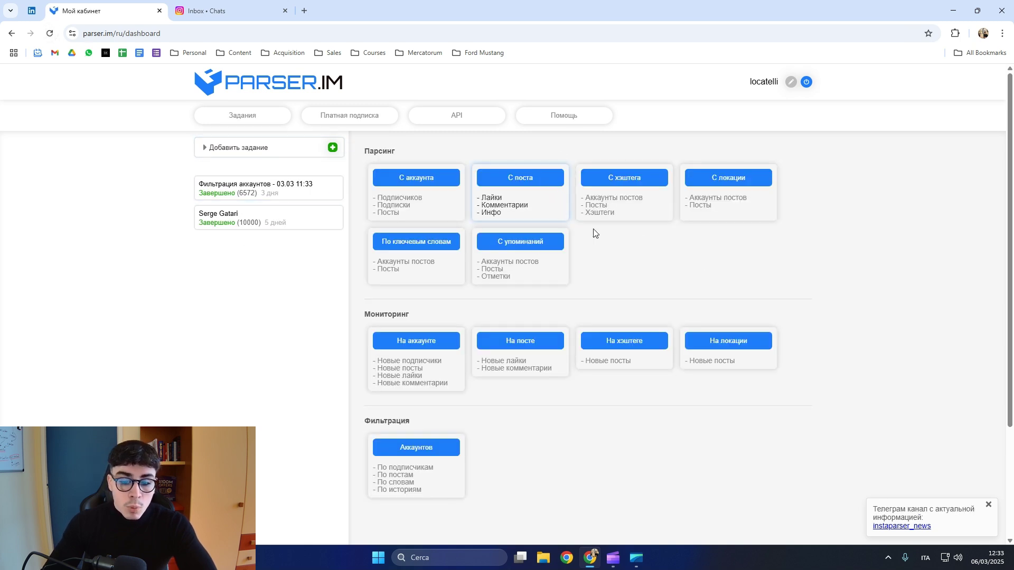
# Step: Translate the Parser.im dashboard from Russian into English
pyautogui.click(1002, 33)
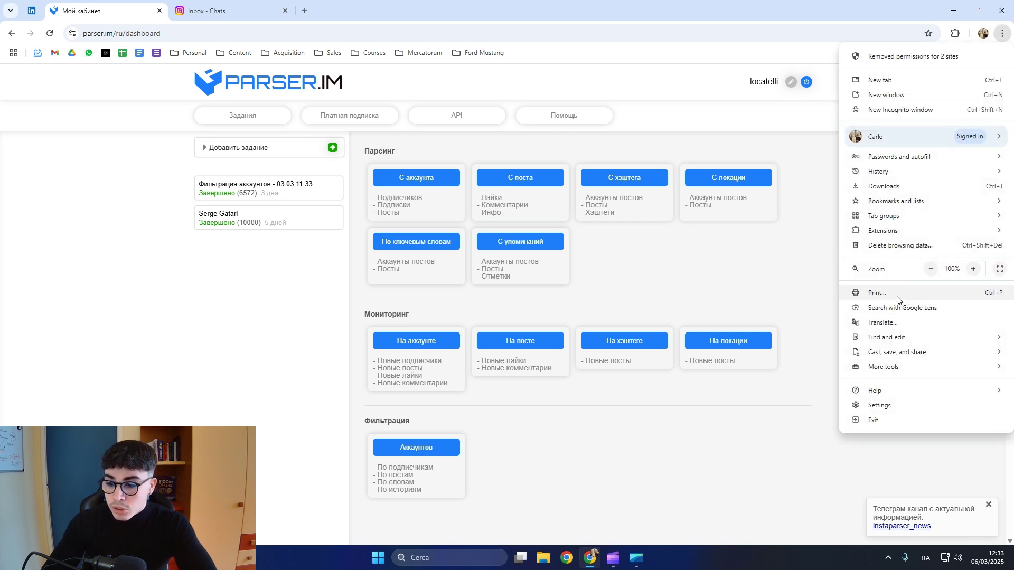
pyautogui.click(901, 323)
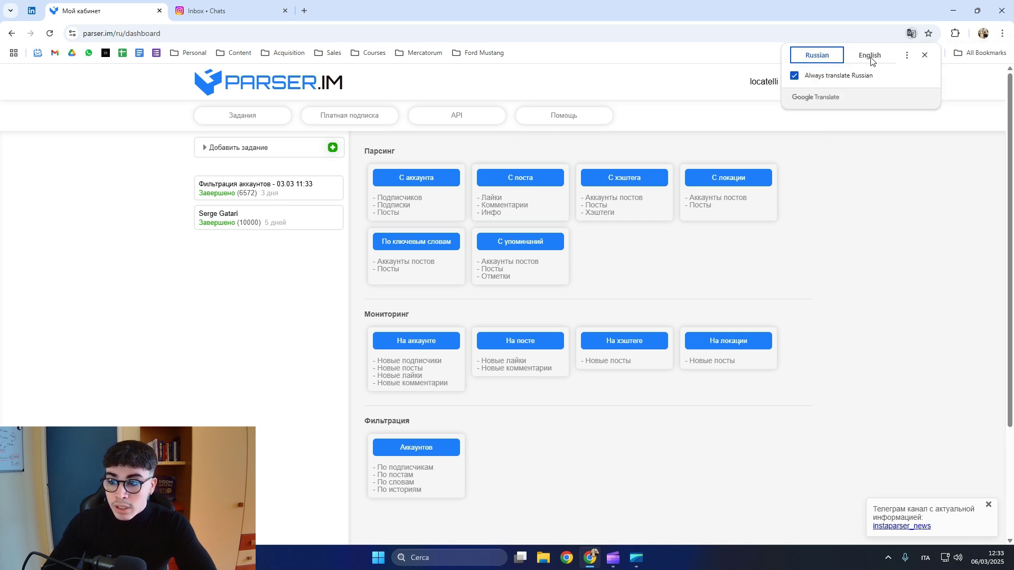
pyautogui.click(870, 56)
pyautogui.click(935, 194)
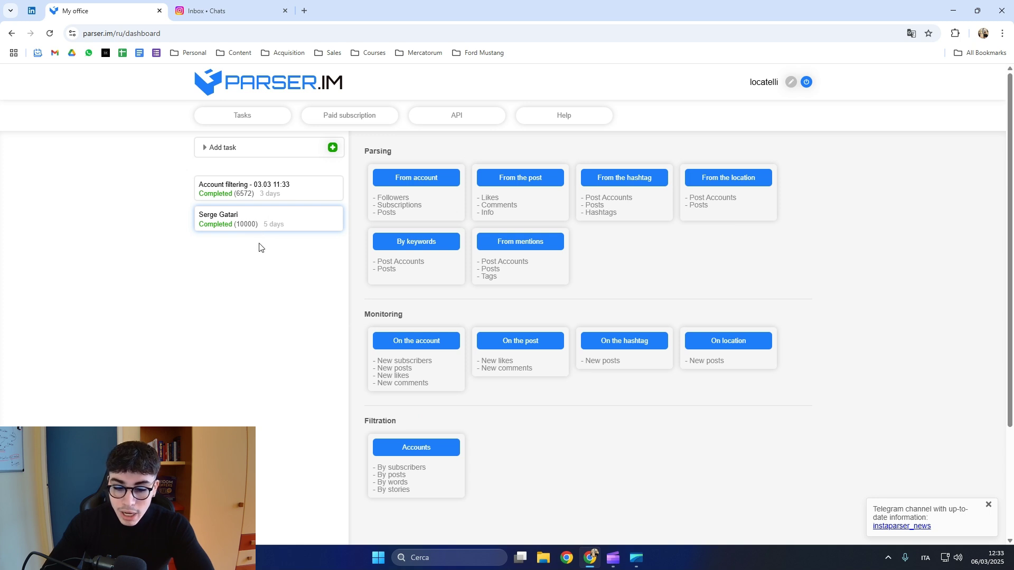
# Step: Start an account-filtering task named 'Serge Gatari Filter Accs'
pyautogui.click(439, 471)
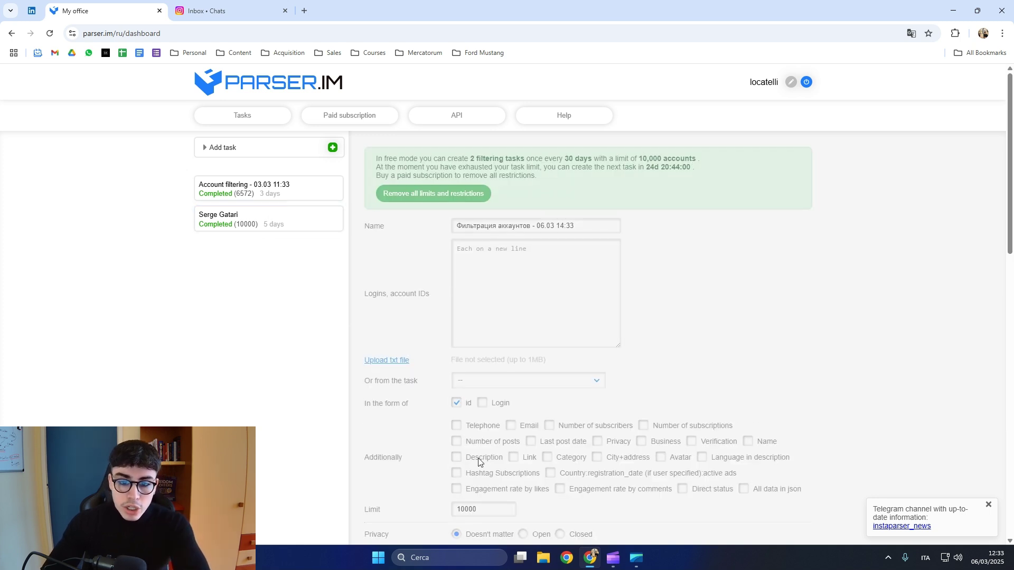
pyautogui.tripleClick(545, 227)
pyautogui.write('Ser')
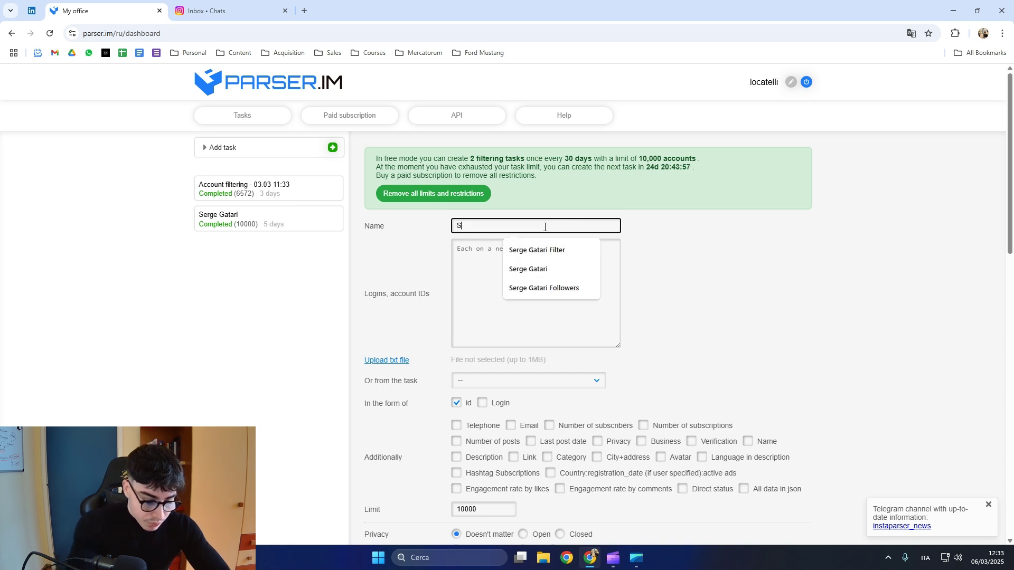
pyautogui.write('ge Gata')
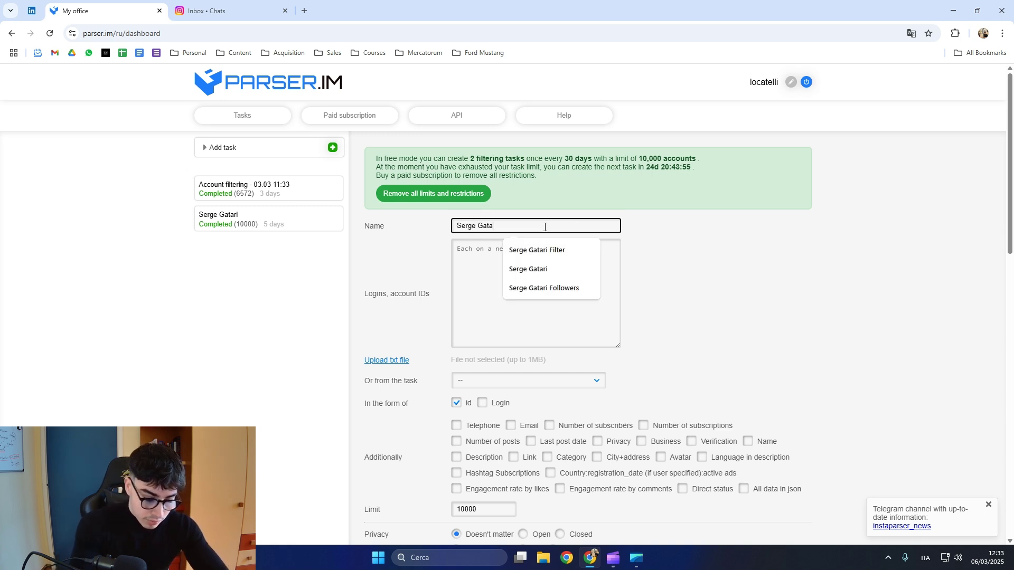
pyautogui.write('ri Filter A')
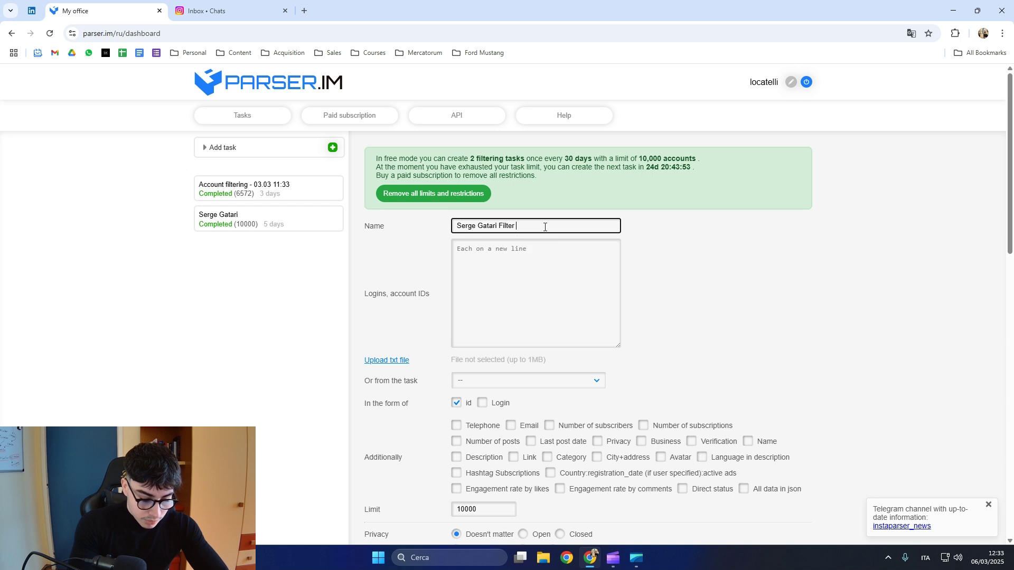
pyautogui.write('ccs')
pyautogui.click(718, 259)
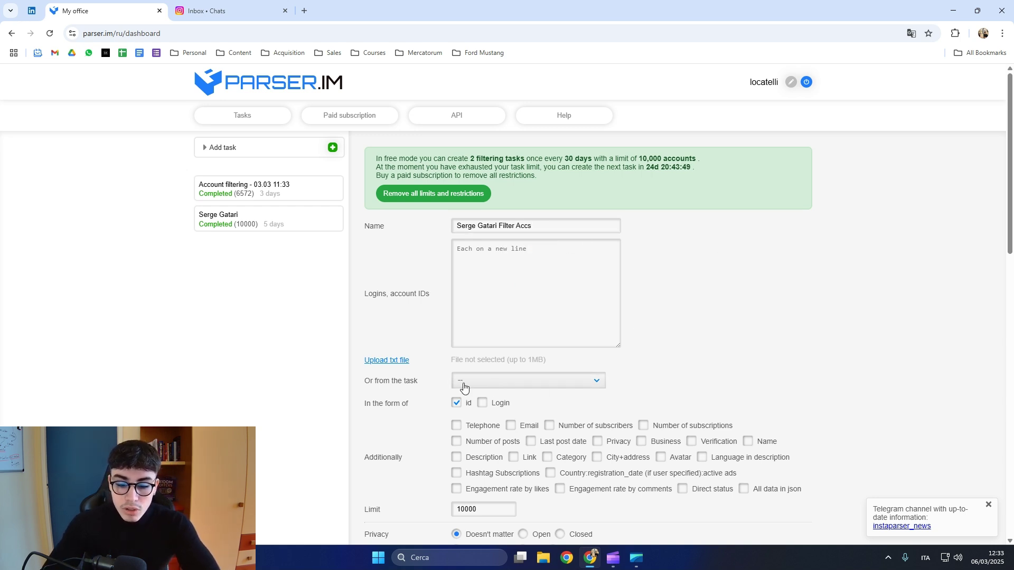
# Step: Use the Serge Gatari task (10000 accounts) as the filter's source
pyautogui.click(497, 381)
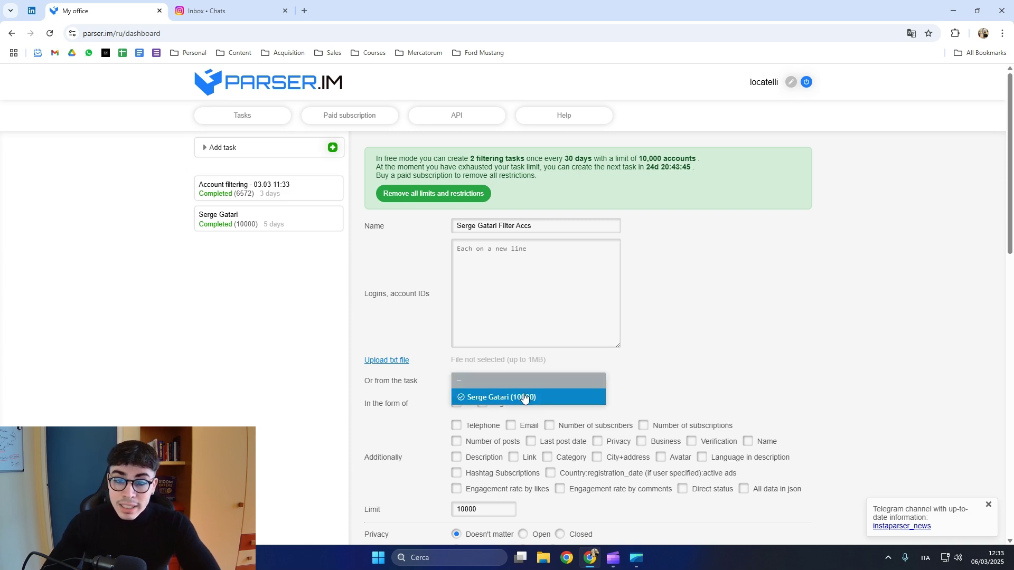
pyautogui.click(523, 397)
pyautogui.scroll(-3, 766, 331)
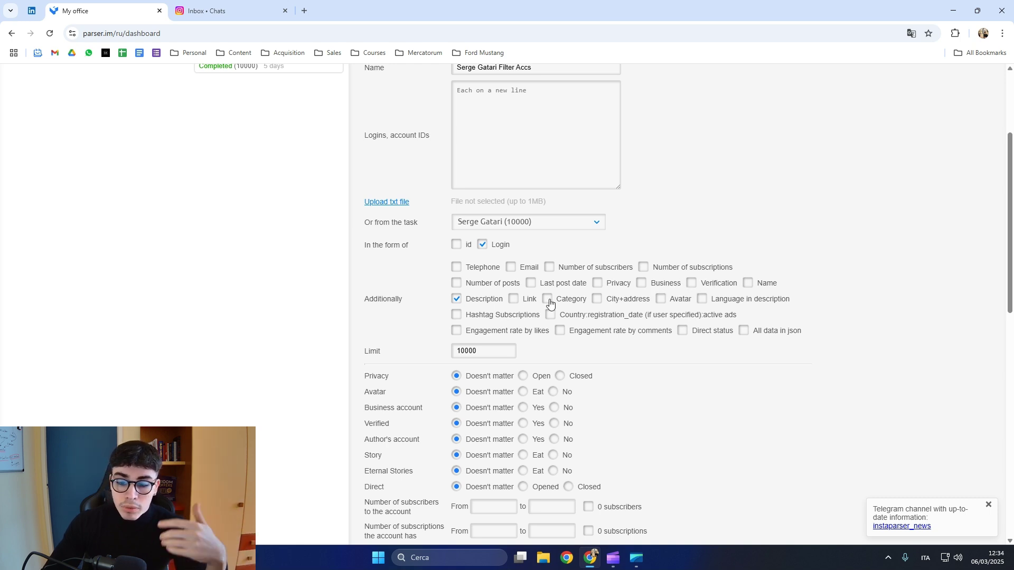
pyautogui.scroll(-2, 598, 309)
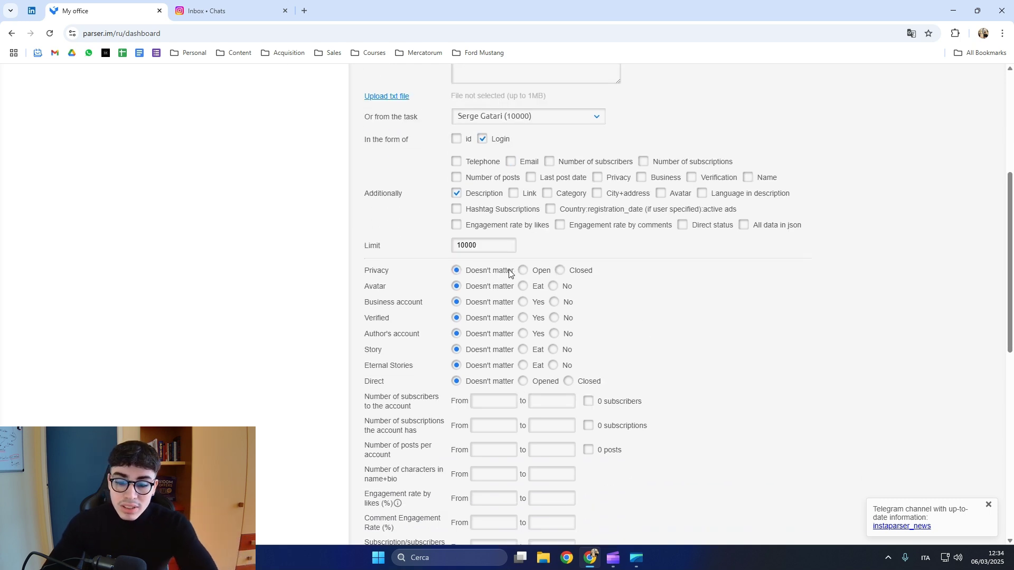
# Step: Limit the filter to public accounts and review the remaining filter options
pyautogui.click(525, 273)
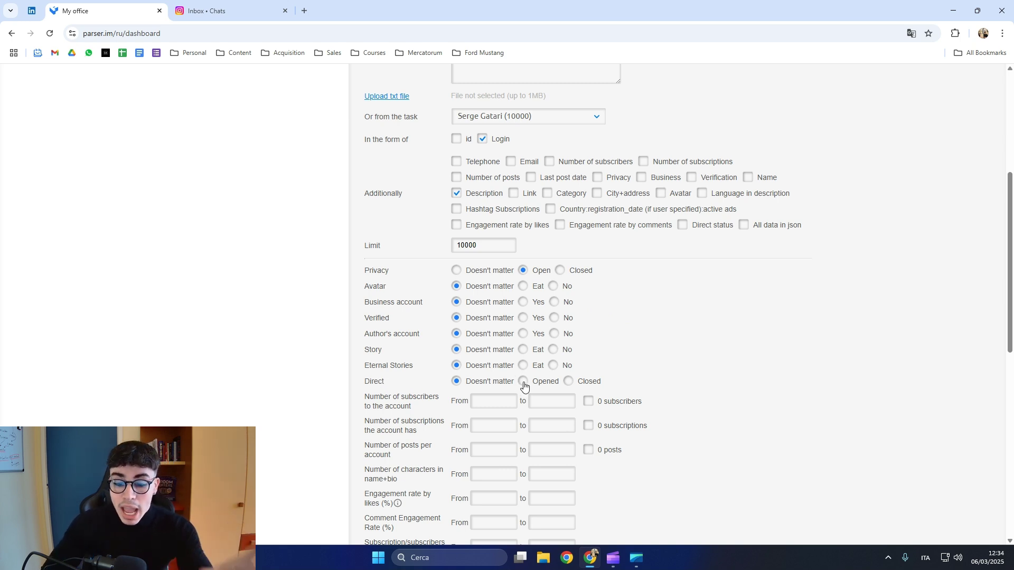
pyautogui.scroll(-3, 670, 411)
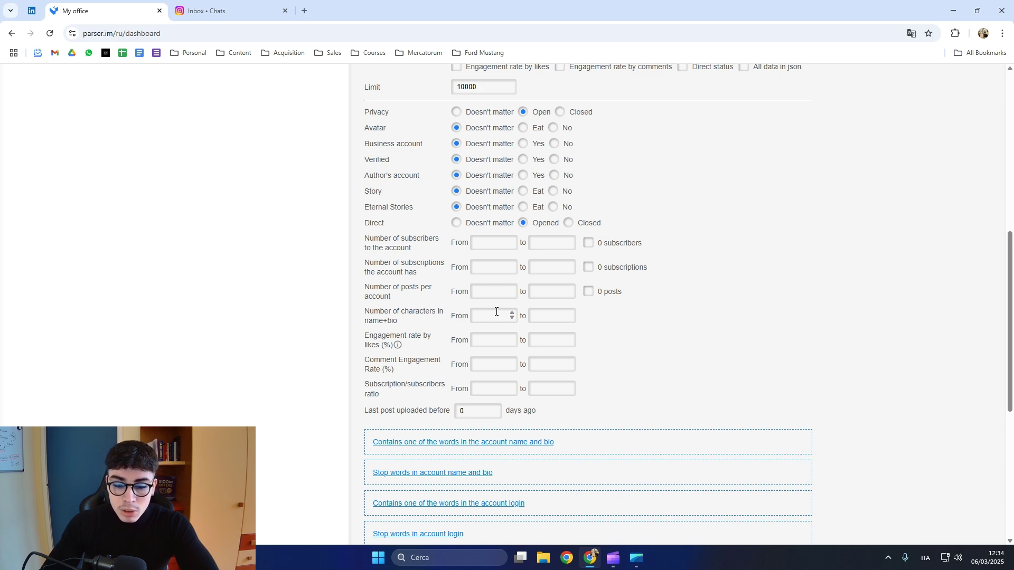
pyautogui.scroll(-4, 599, 308)
pyautogui.scroll(-3, 470, 275)
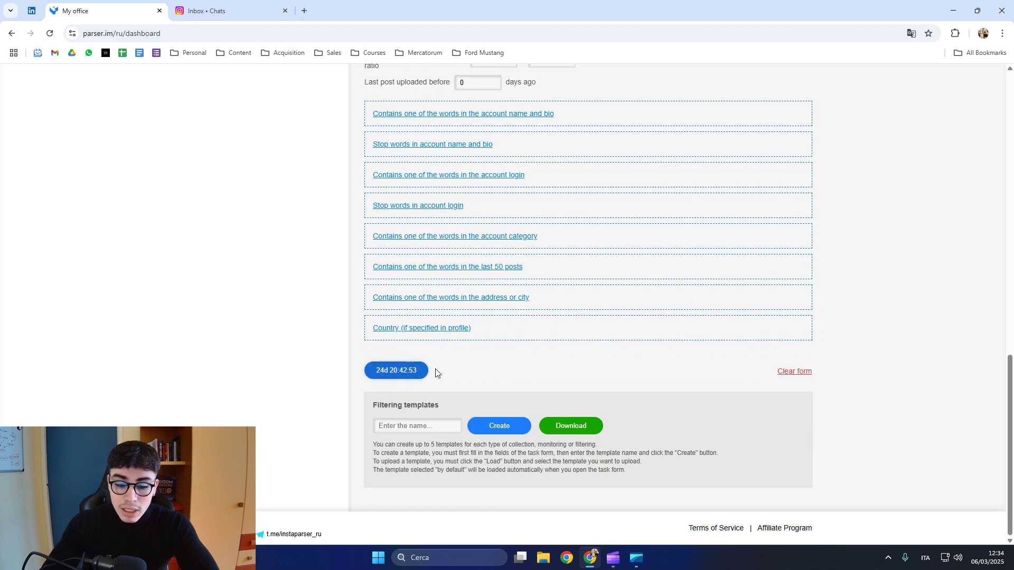
pyautogui.scroll(6, 306, 357)
pyautogui.scroll(6, 325, 355)
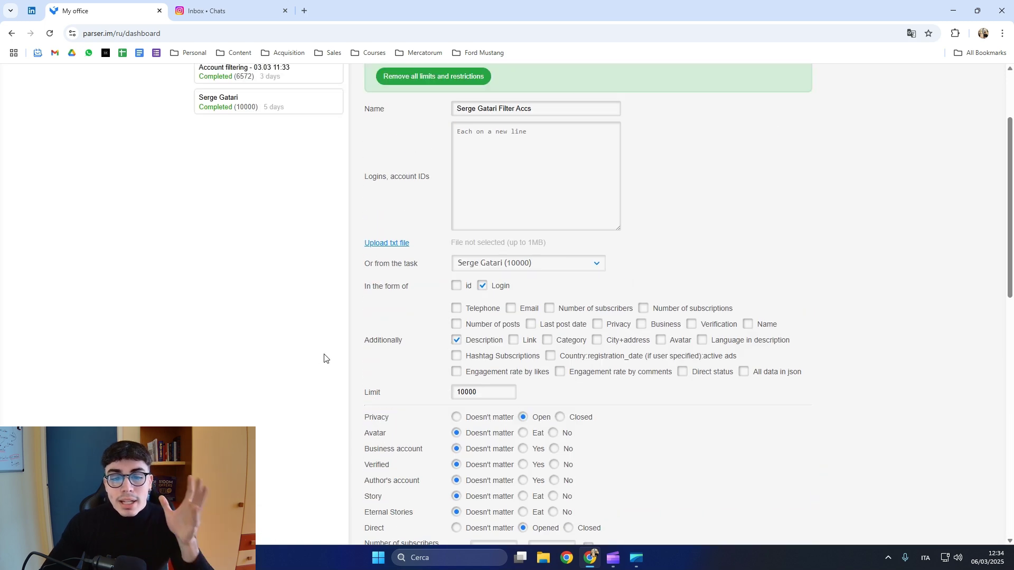
pyautogui.scroll(2, 323, 356)
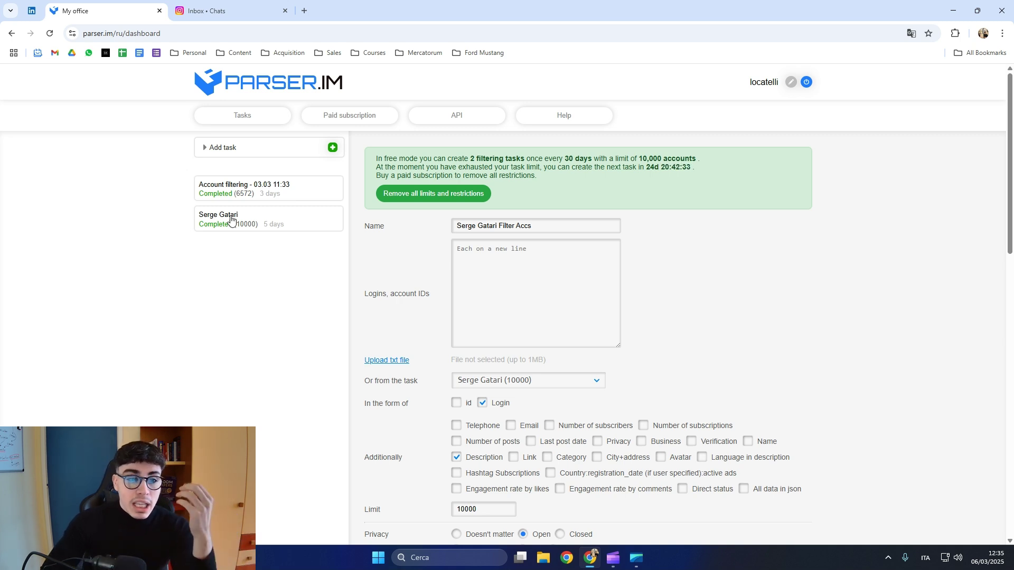
# Step: Close the Parser.im tab and reload the Parser.im dashboard in a new tab
pyautogui.hotkey('ctrl', 'w')
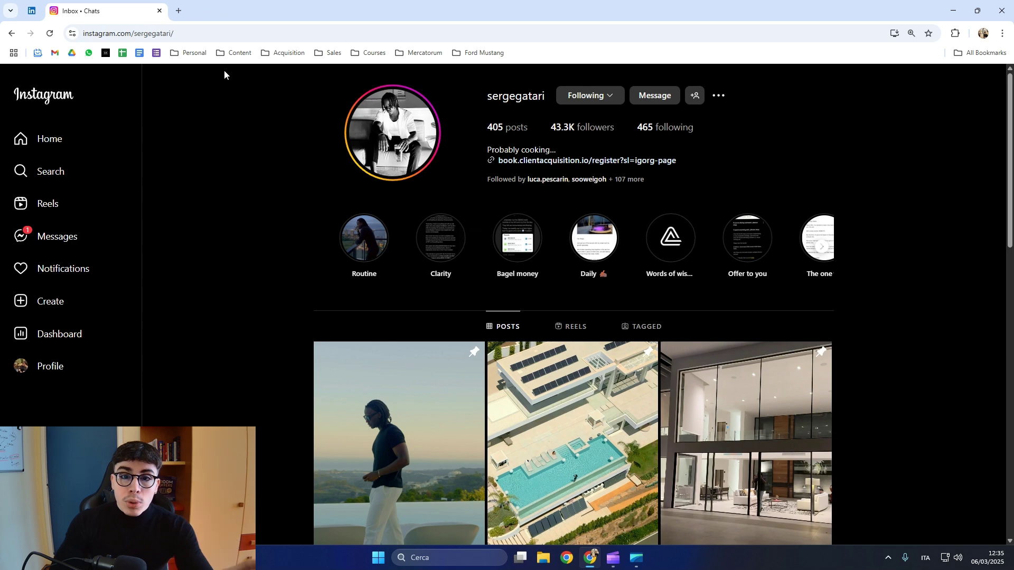
pyautogui.click(182, 14)
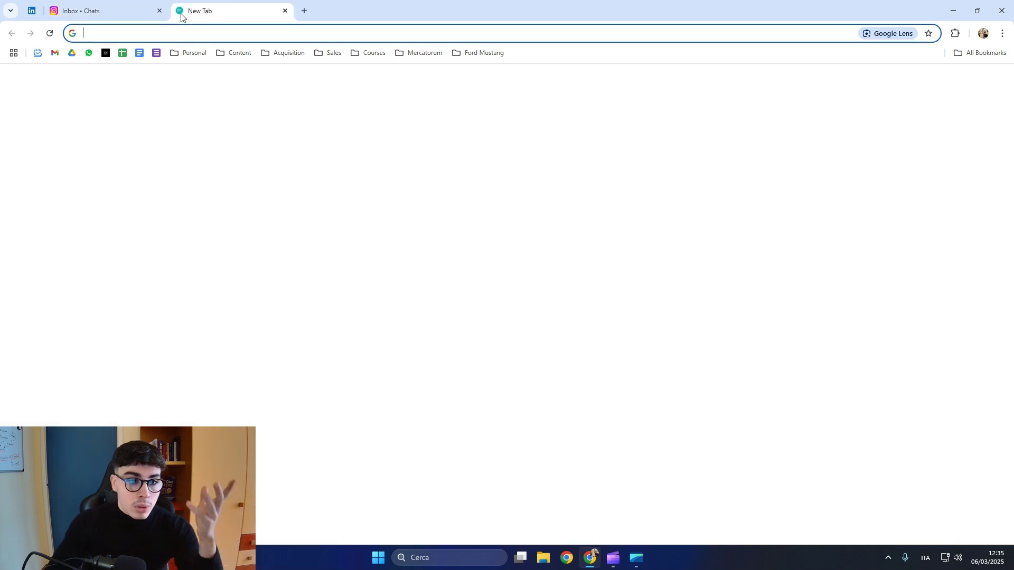
pyautogui.write('c')
pyautogui.press('BackSpace')
pyautogui.press('BackSpace')
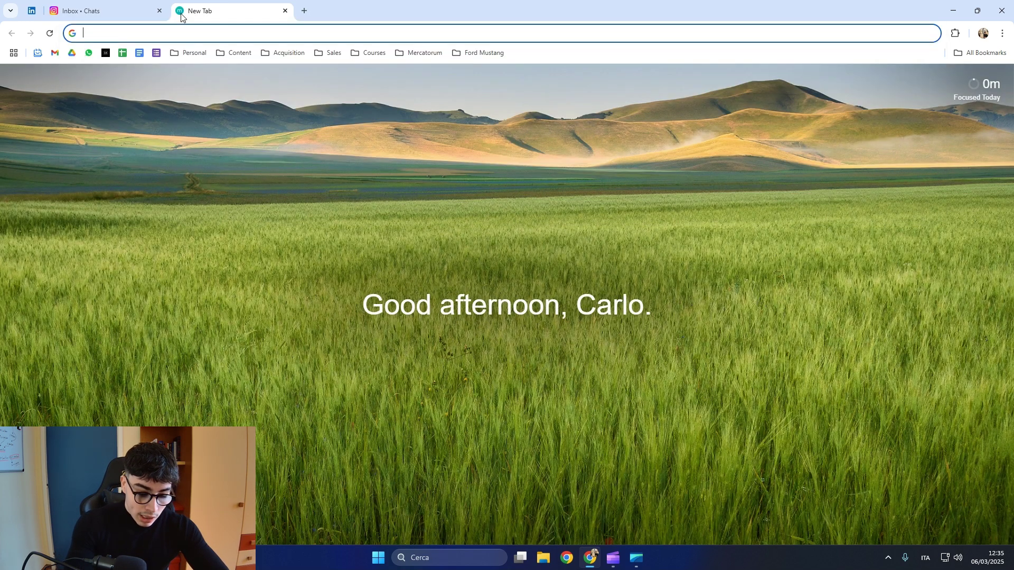
pyautogui.write('pa')
pyautogui.press('Return')
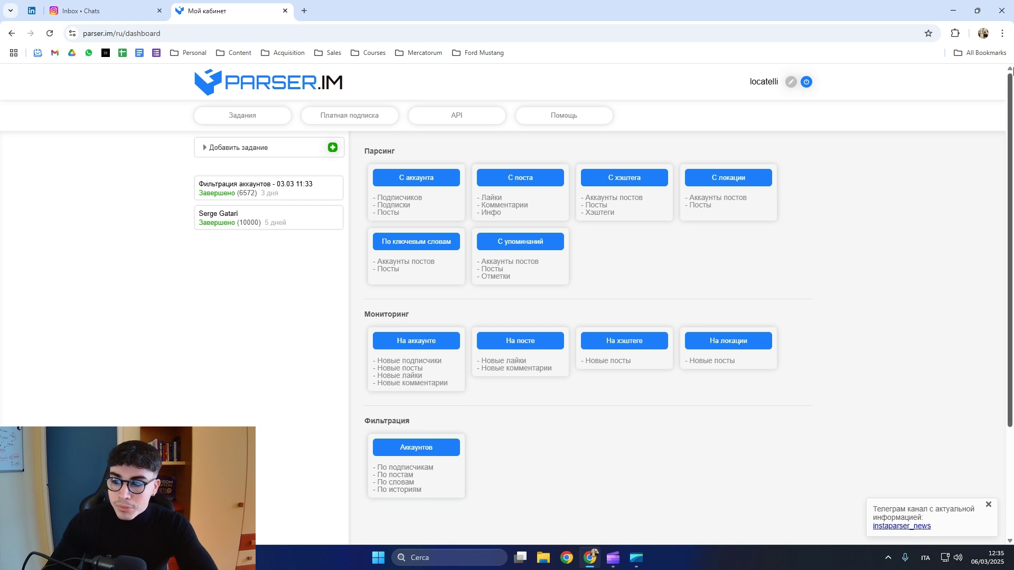
# Step: Translate to English and download the 'Account filtering - 03.03 11:33' results as CSV
pyautogui.click(1003, 34)
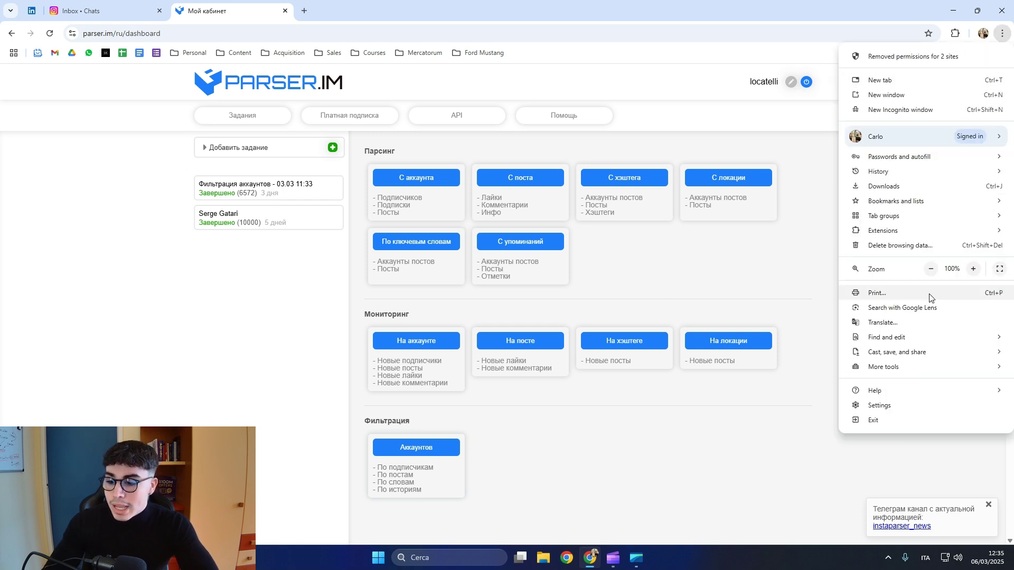
pyautogui.click(906, 321)
pyautogui.click(870, 55)
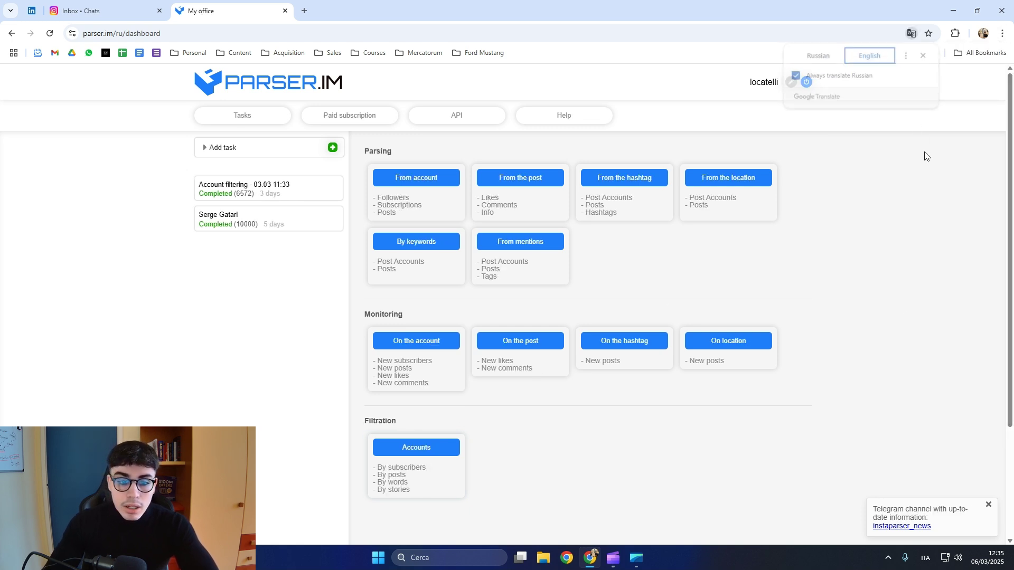
pyautogui.click(252, 182)
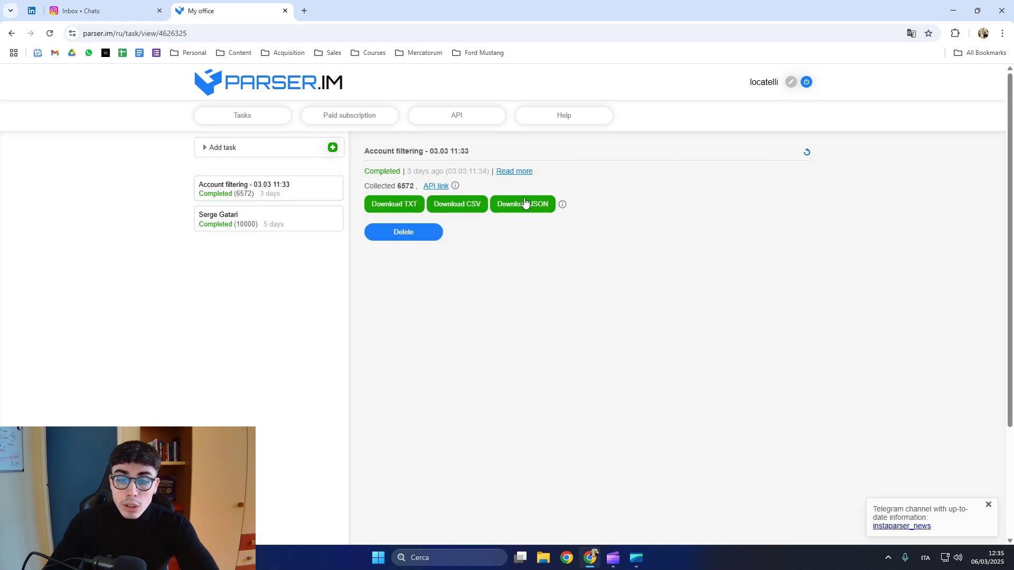
pyautogui.click(467, 209)
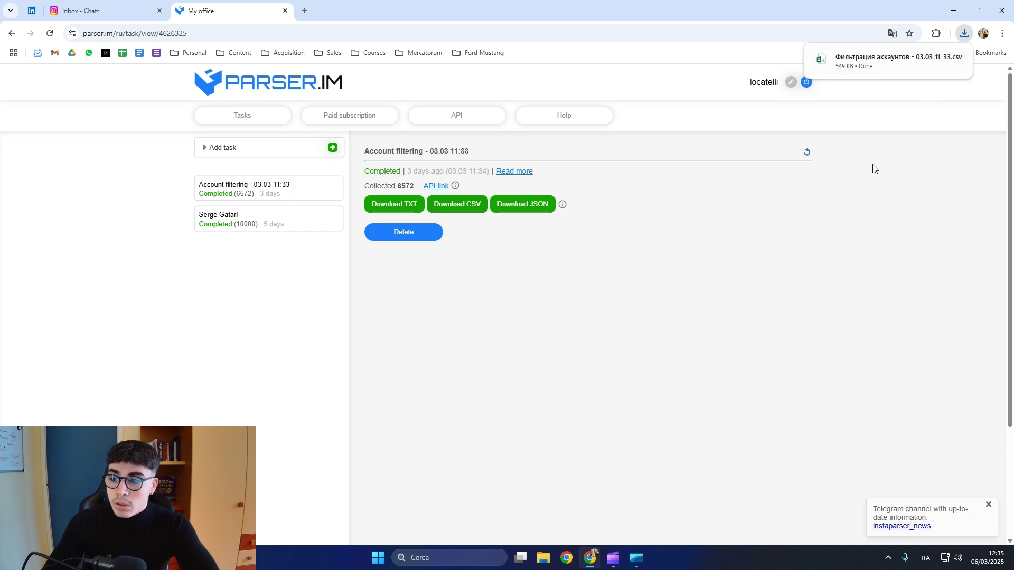
# Step: Upload the downloaded account-filtering CSV into Google Drive
pyautogui.click(305, 11)
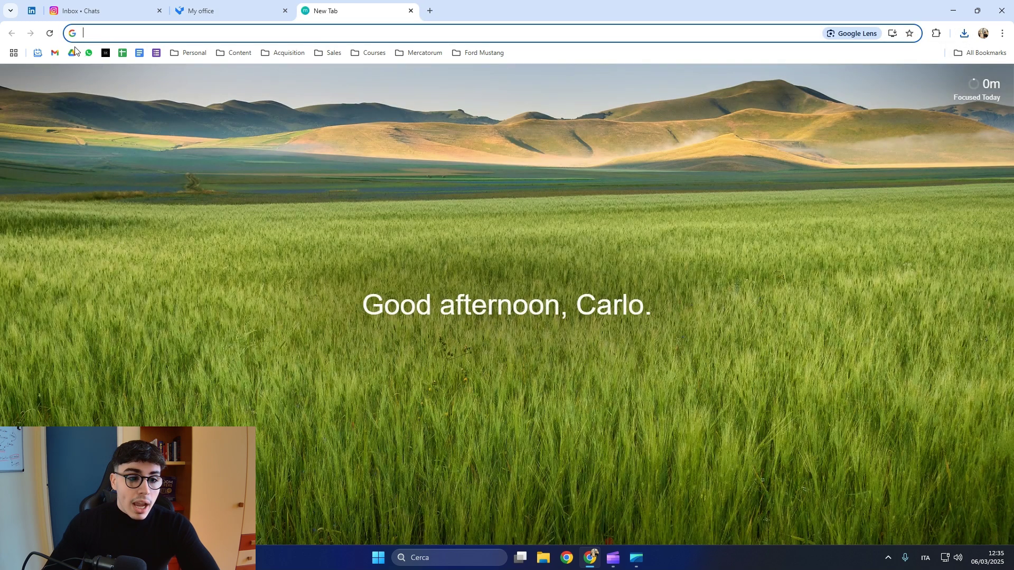
pyautogui.click(71, 53)
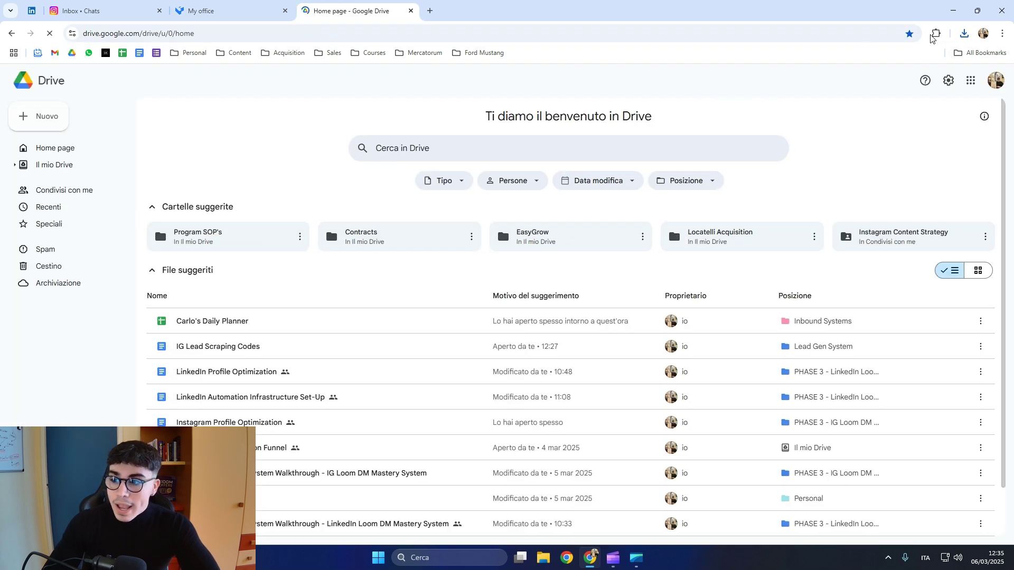
pyautogui.click(965, 33)
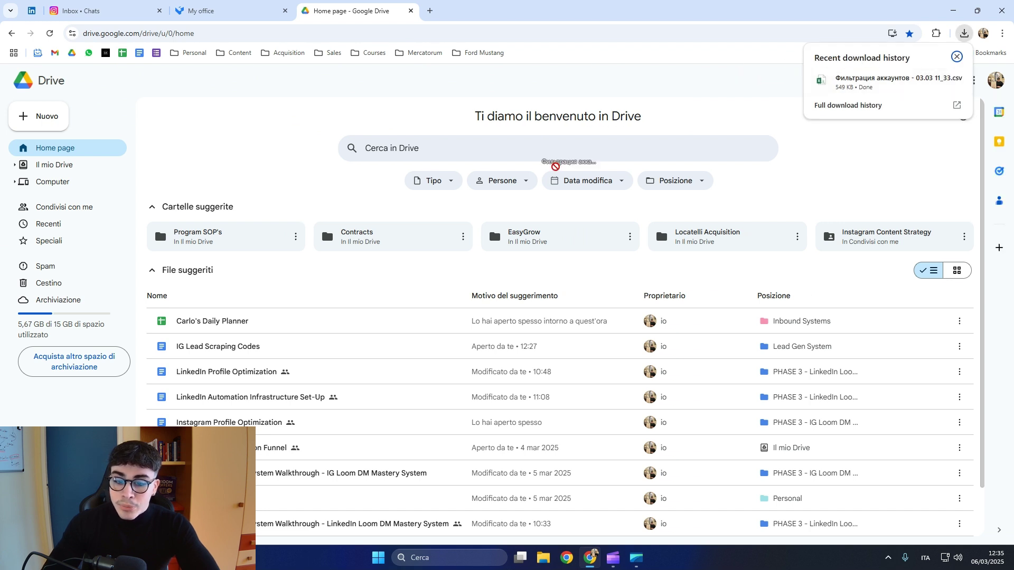
pyautogui.moveTo(383, 353); pyautogui.dragTo(384, 351)
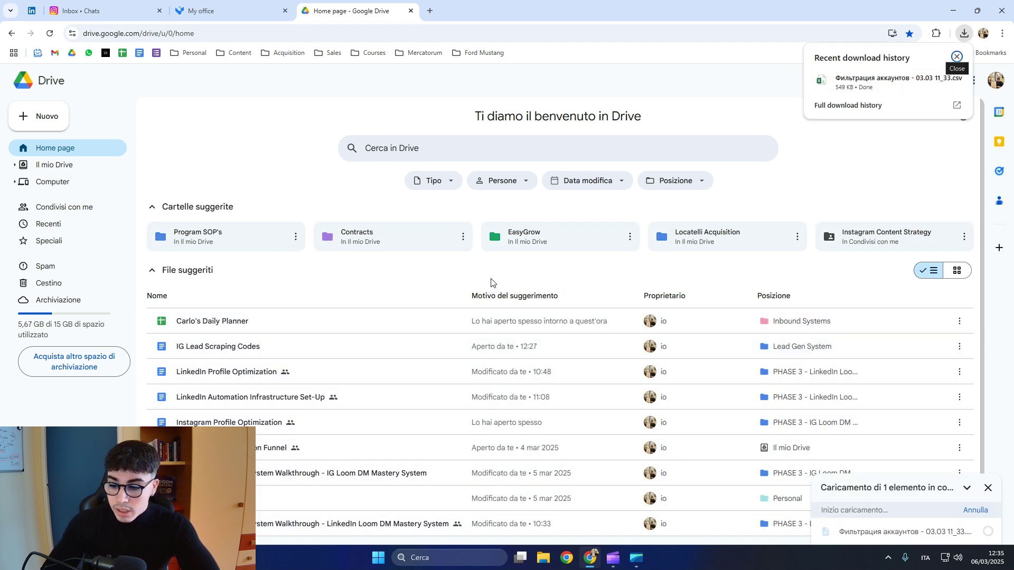
pyautogui.click(493, 274)
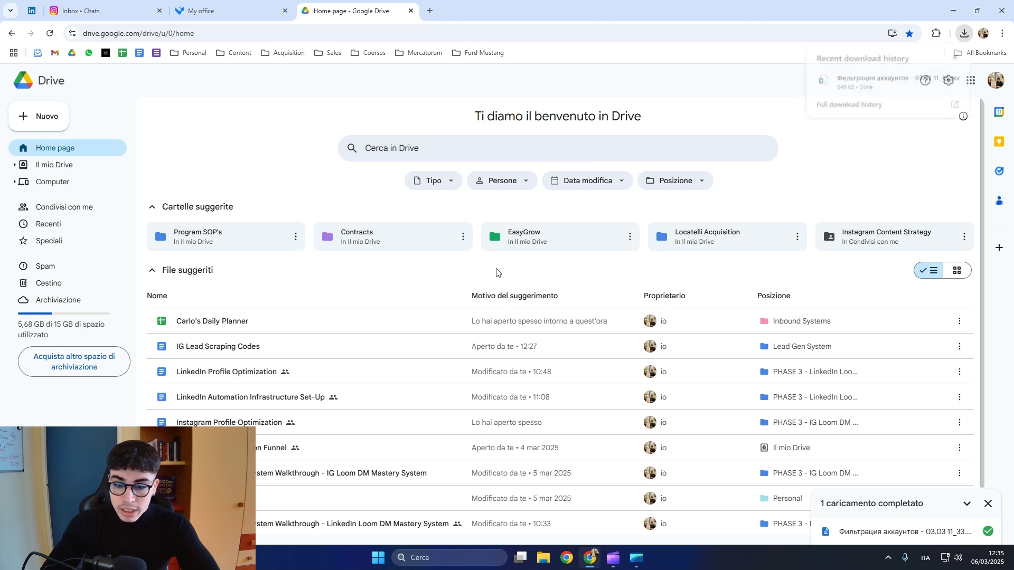
pyautogui.press('F5')
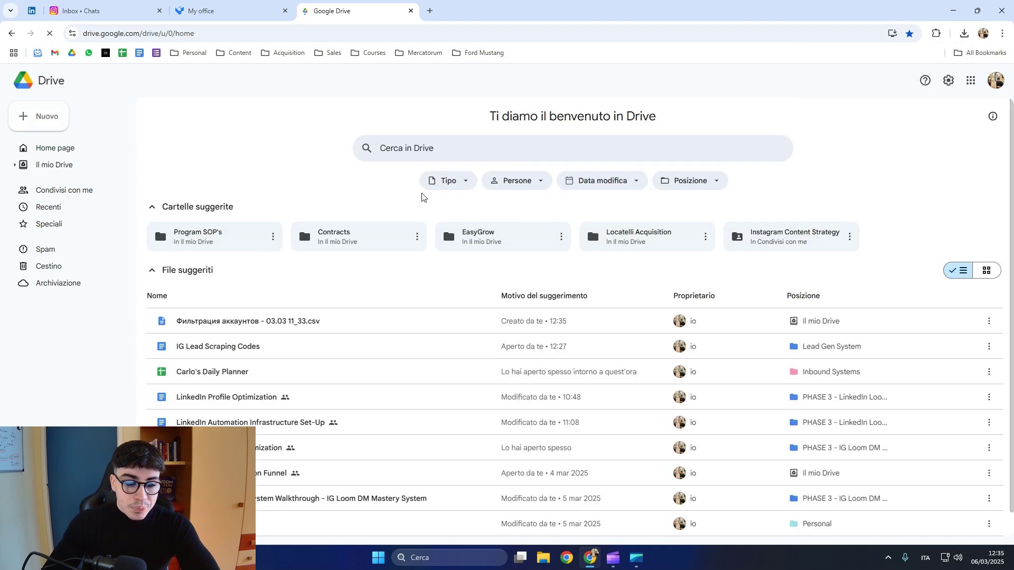
# Step: Open the uploaded CSV in Google Sheets
pyautogui.doubleClick(229, 321)
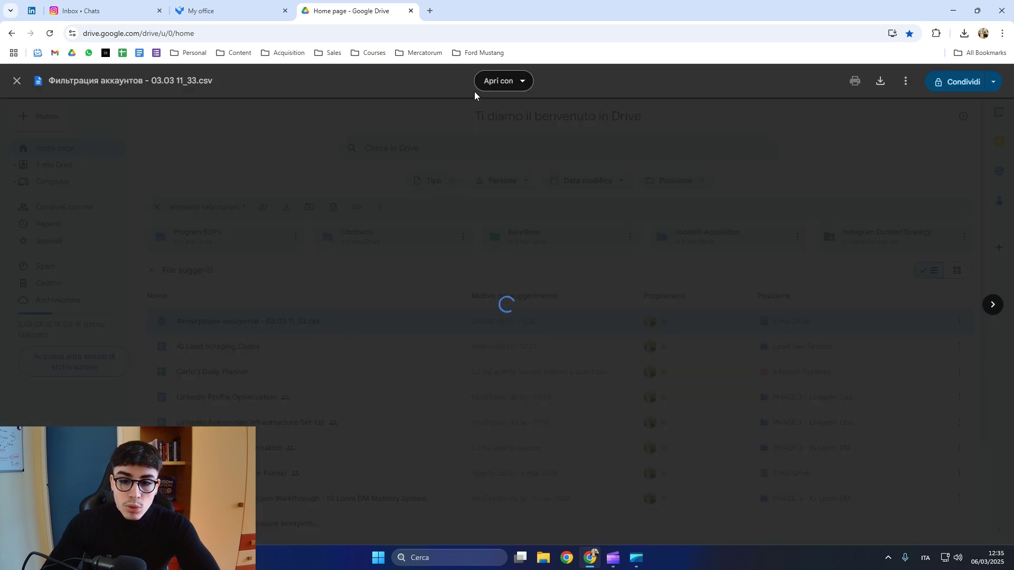
pyautogui.click(506, 79)
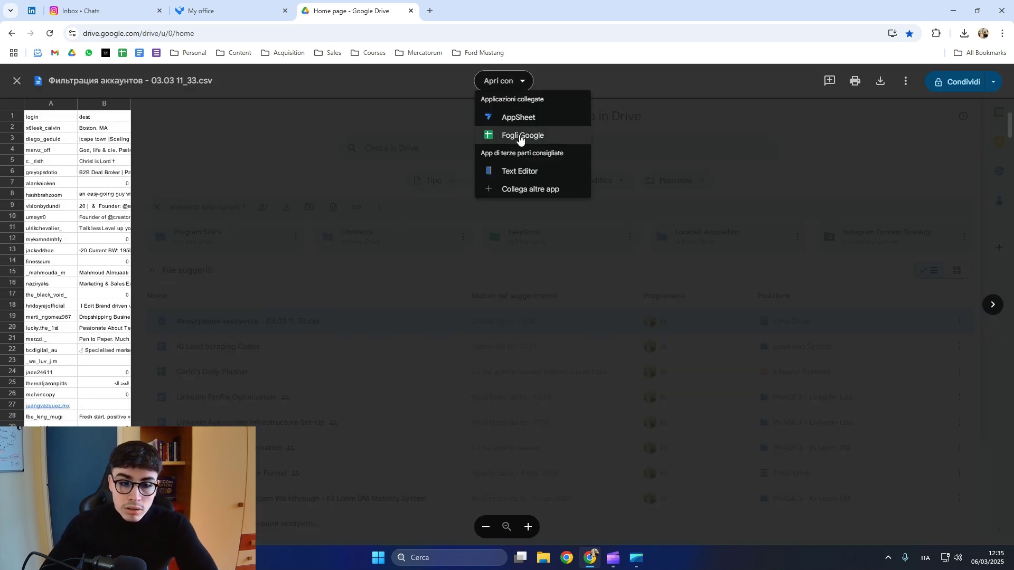
pyautogui.click(519, 137)
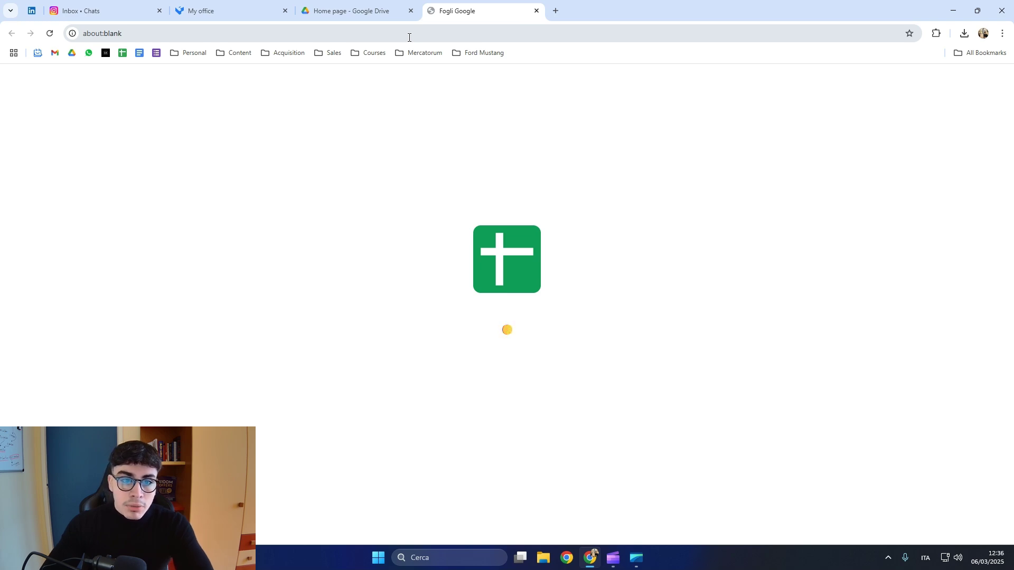
# Step: Back in the imported follower spreadsheet, rename headers A1 and B1 to 'username' and 'bio'
pyautogui.click(364, 9)
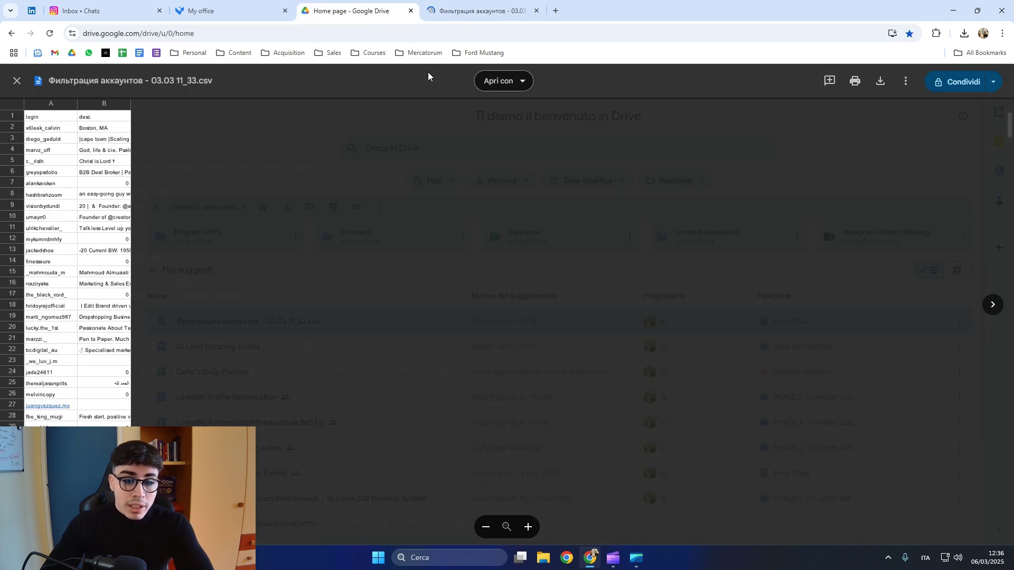
pyautogui.click(200, 10)
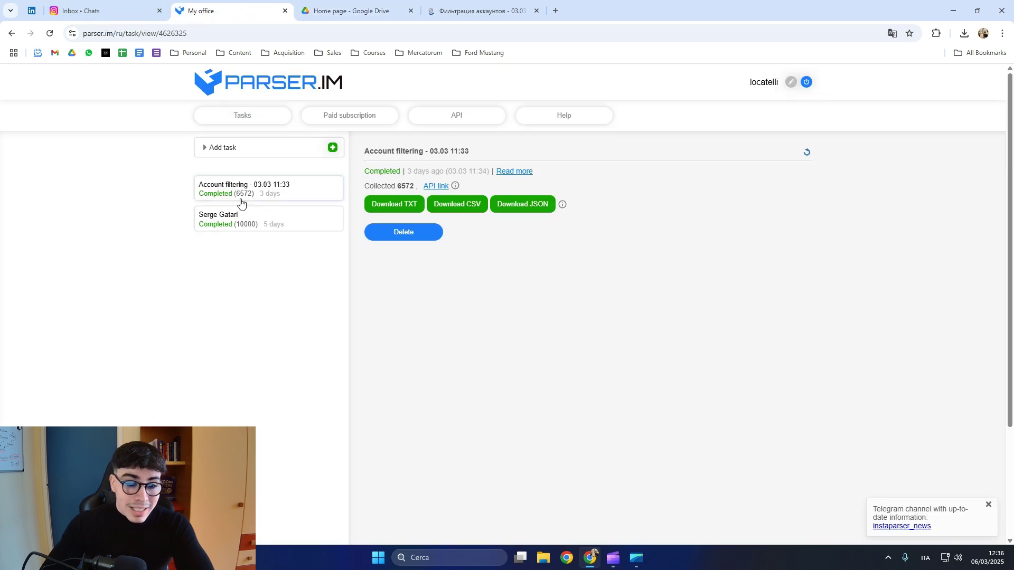
pyautogui.click(508, 9)
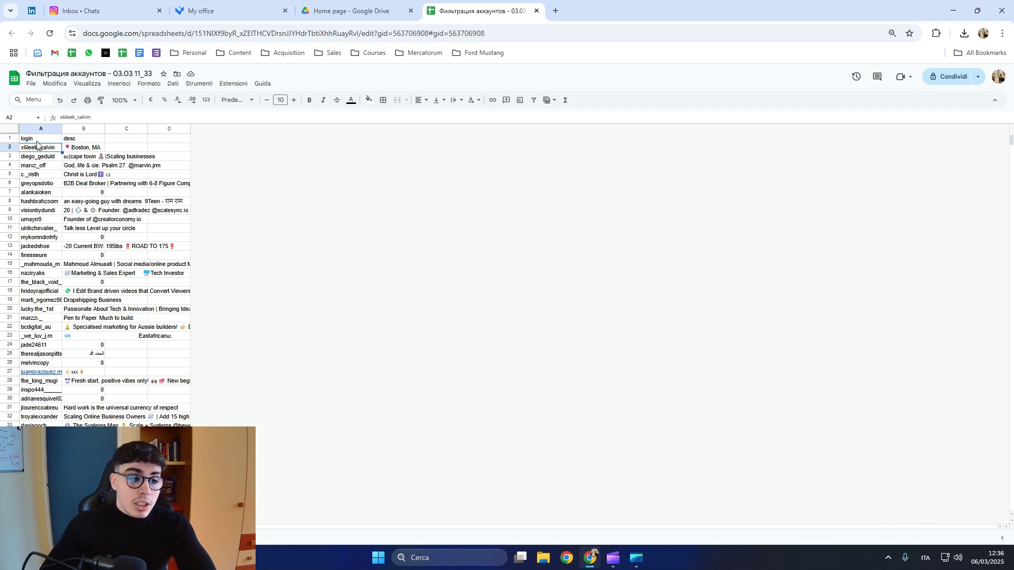
pyautogui.write('userna')
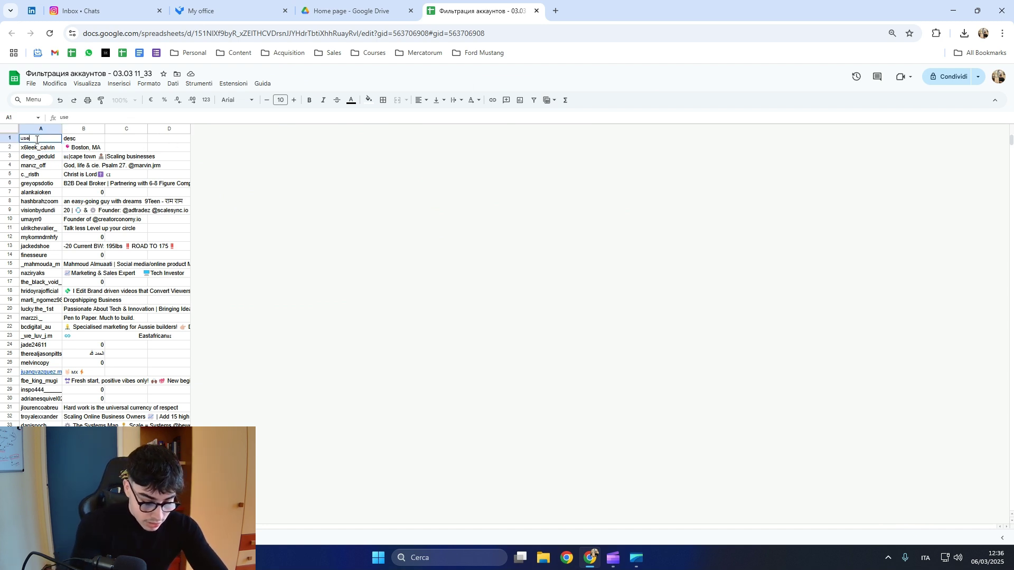
pyautogui.write('me')
pyautogui.click(78, 140)
pyautogui.write('bio')
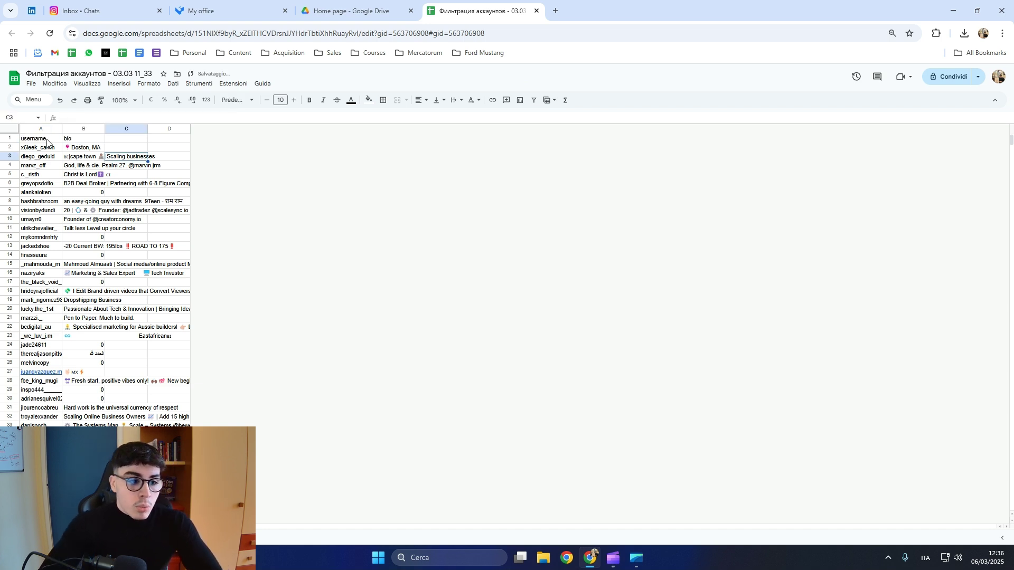
# Step: Give the A1:B1 header cells a black fill and white text
pyautogui.moveTo(42, 138); pyautogui.dragTo(84, 138)
pyautogui.click(352, 100)
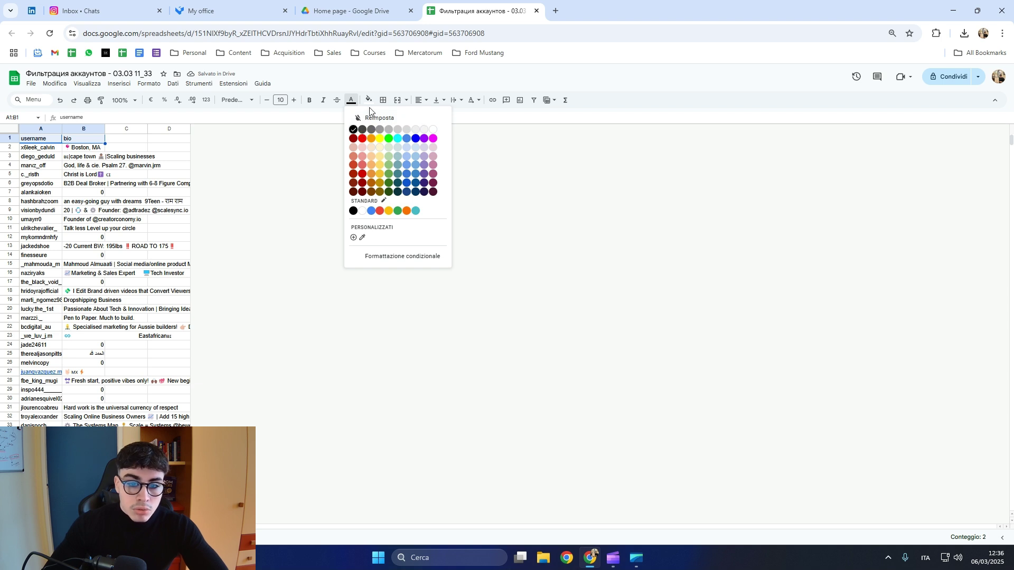
pyautogui.click(369, 101)
pyautogui.click(371, 129)
pyautogui.click(351, 100)
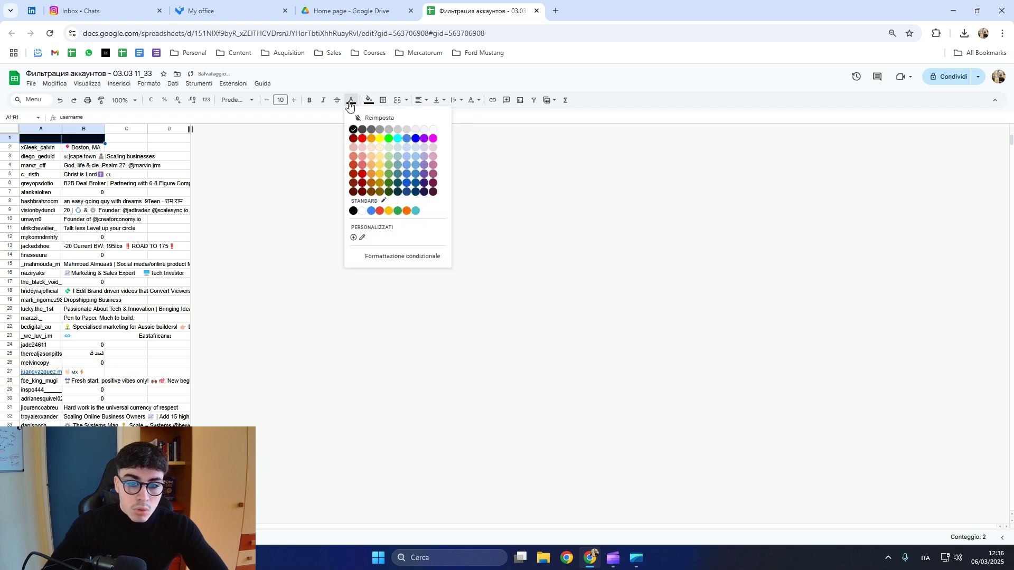
pyautogui.click(431, 129)
pyautogui.click(93, 167)
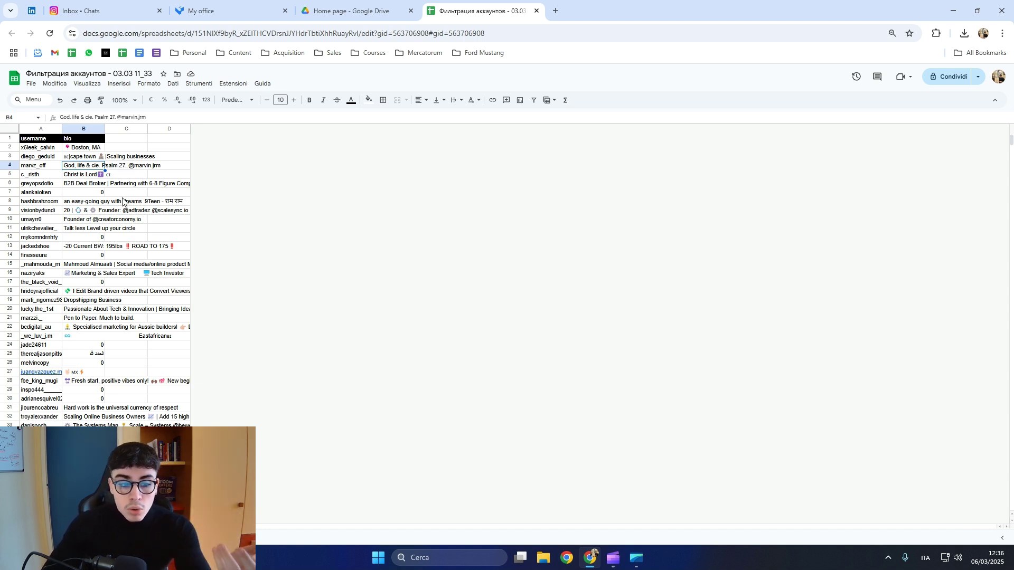
pyautogui.scroll(-3, 84, 249)
pyautogui.scroll(-4, 84, 248)
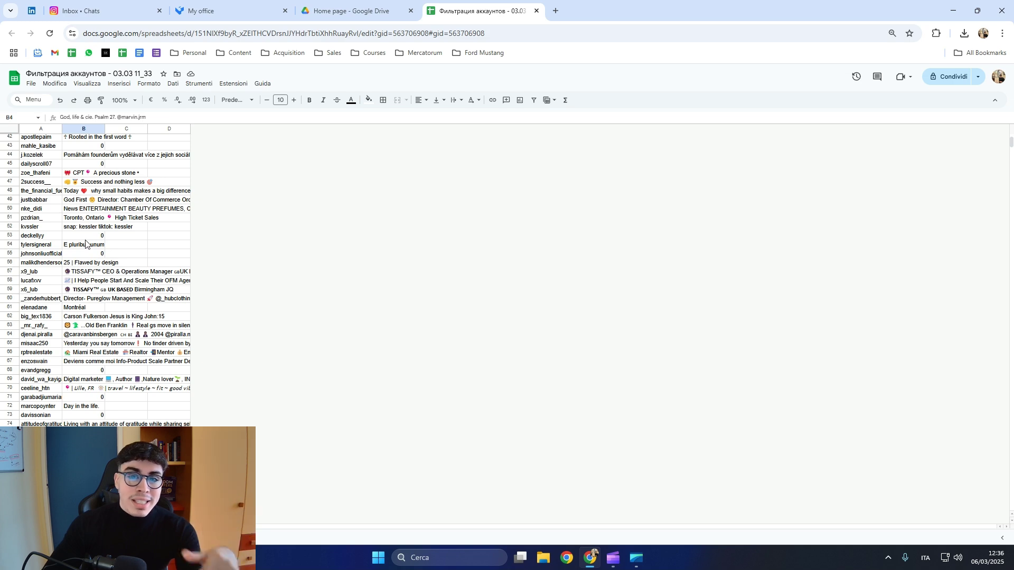
pyautogui.scroll(8, 84, 244)
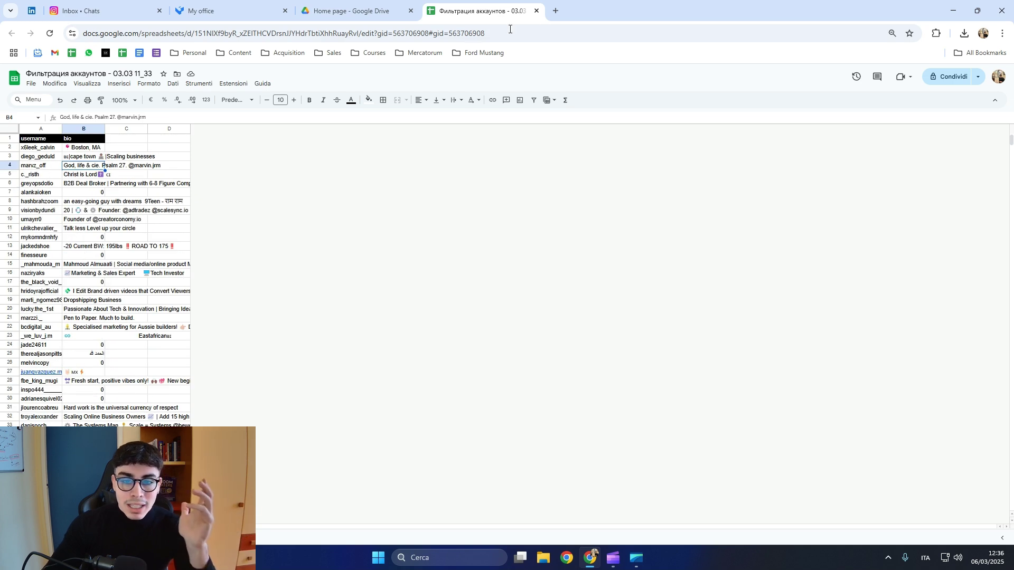
# Step: Close the Drive tab and open IG Lead Scraping Codes from the Acquisition bookmarks
pyautogui.click(557, 12)
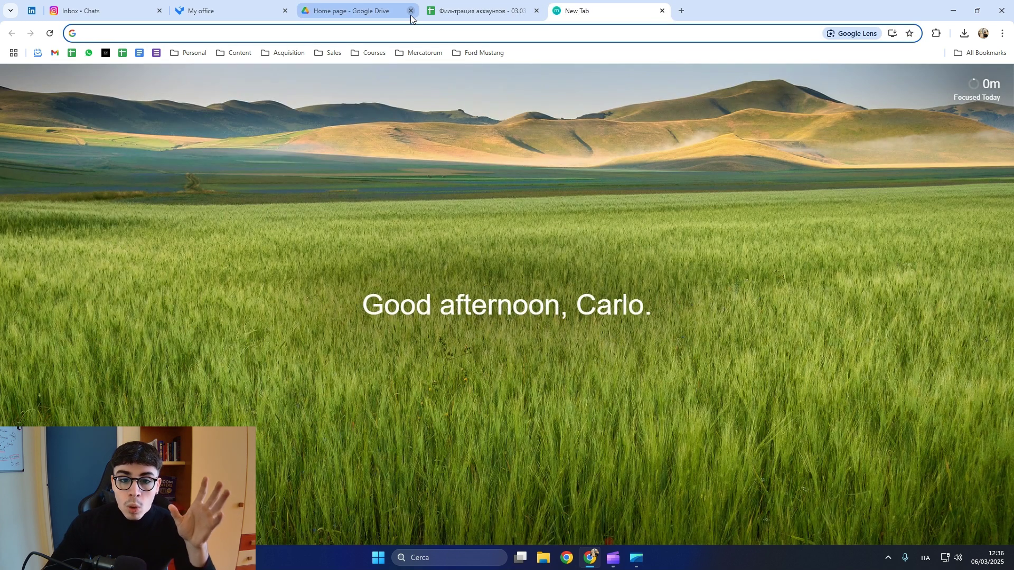
pyautogui.click(410, 12)
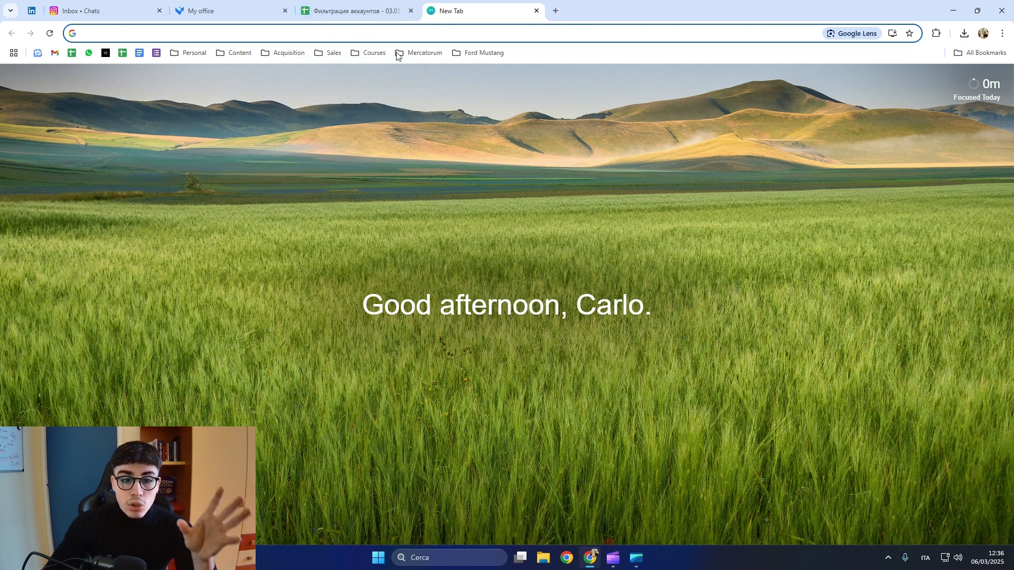
pyautogui.click(296, 55)
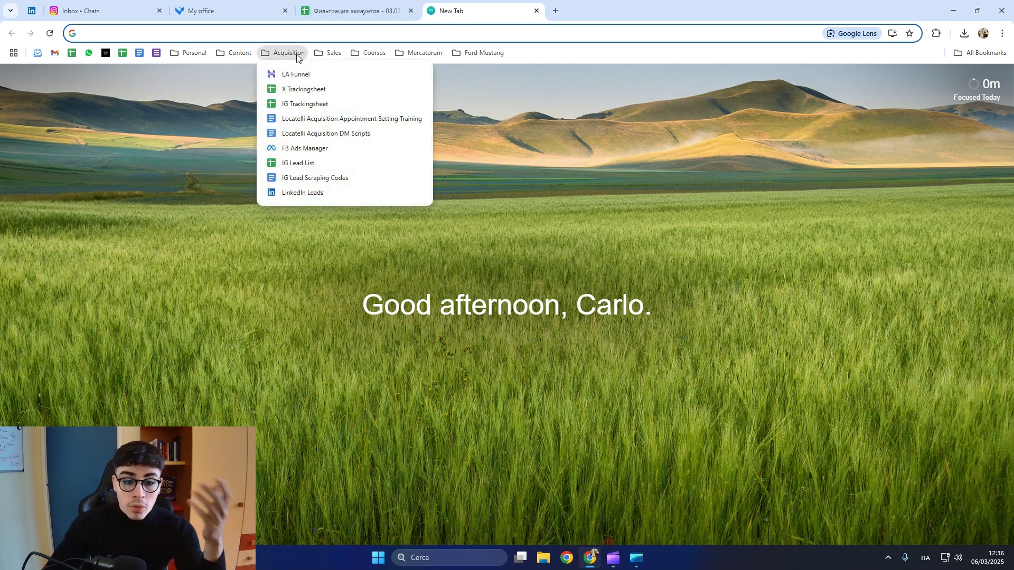
pyautogui.click(322, 178)
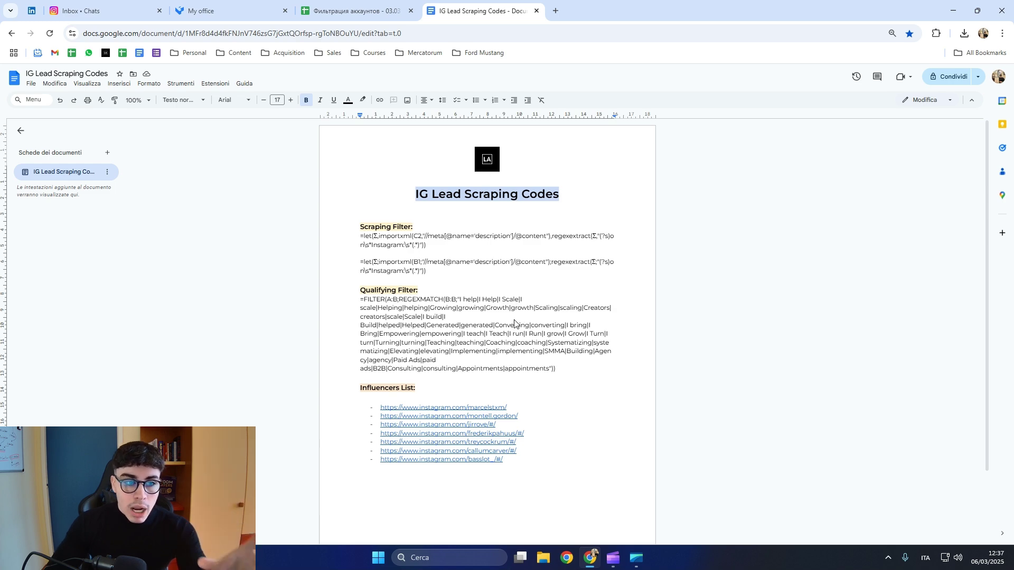
pyautogui.click(111, 13)
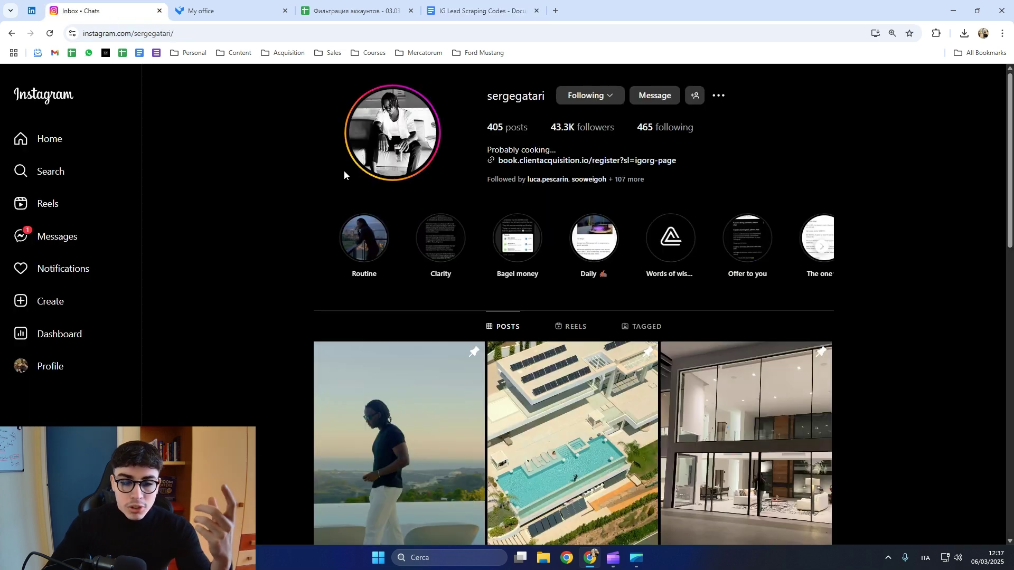
pyautogui.click(581, 131)
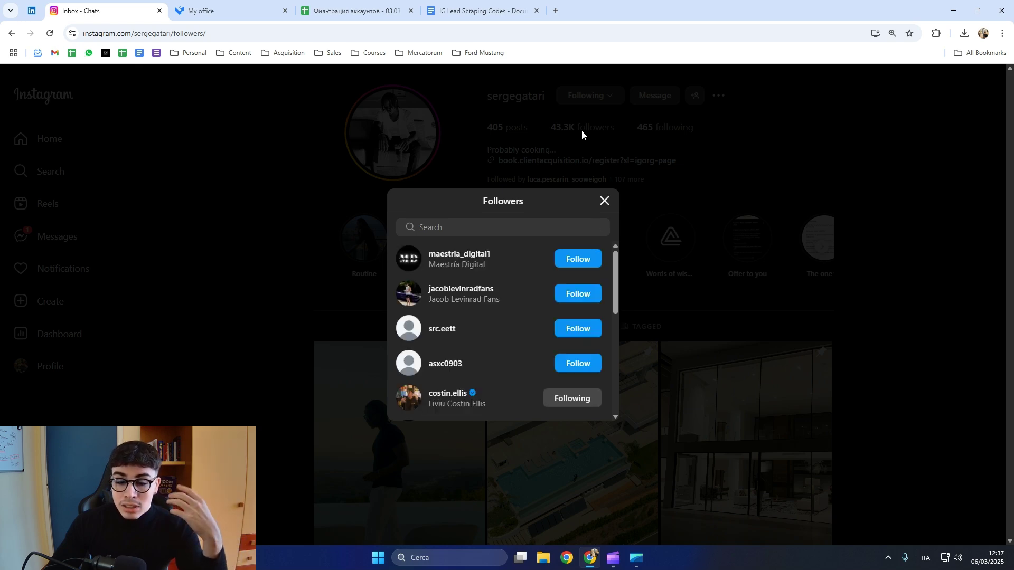
pyautogui.scroll(-2, 515, 280)
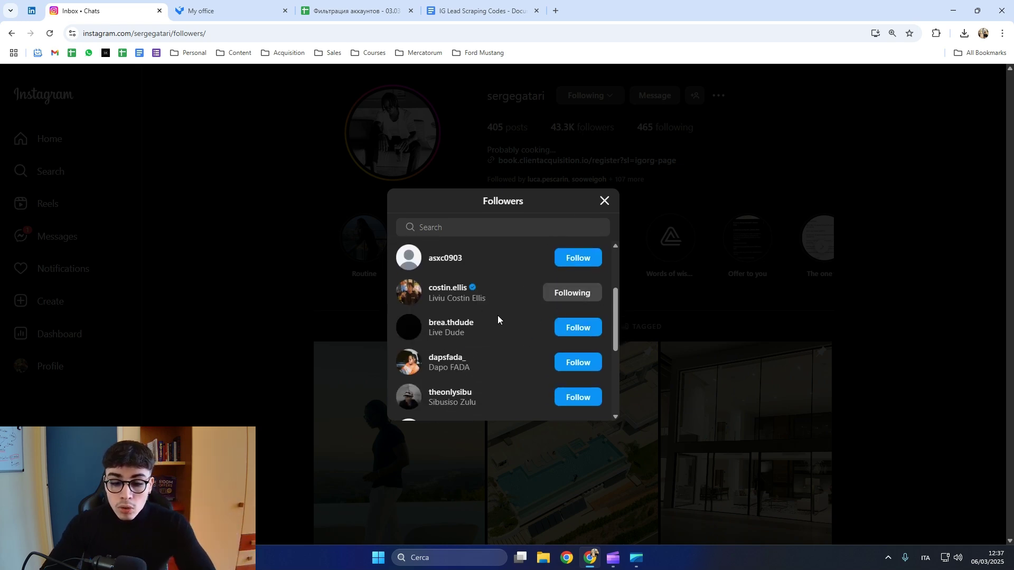
pyautogui.scroll(-3, 517, 307)
pyautogui.scroll(-1, 528, 307)
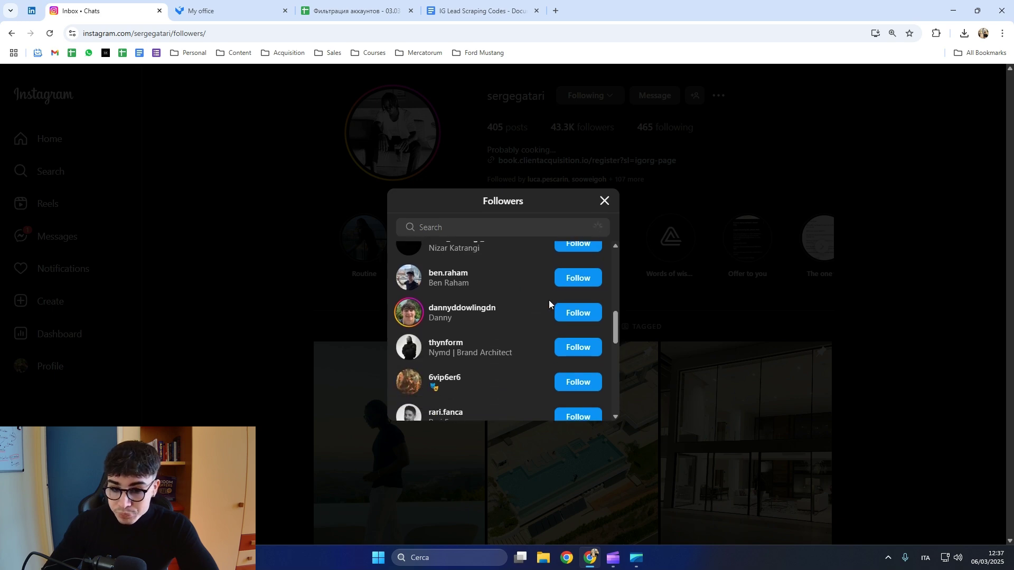
pyautogui.moveTo(462, 309)
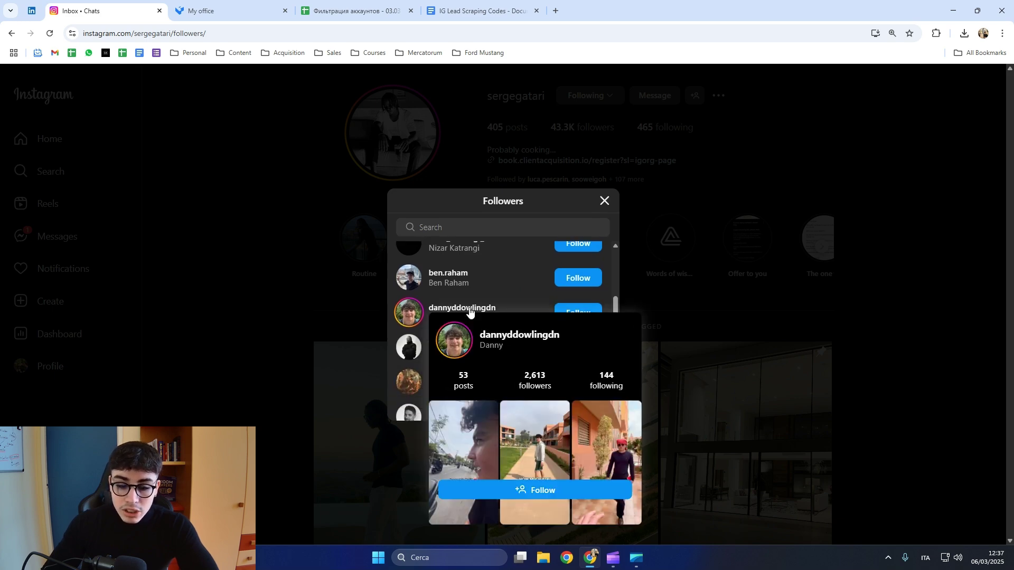
pyautogui.scroll(3, 492, 290)
pyautogui.scroll(4, 494, 293)
pyautogui.scroll(2, 499, 319)
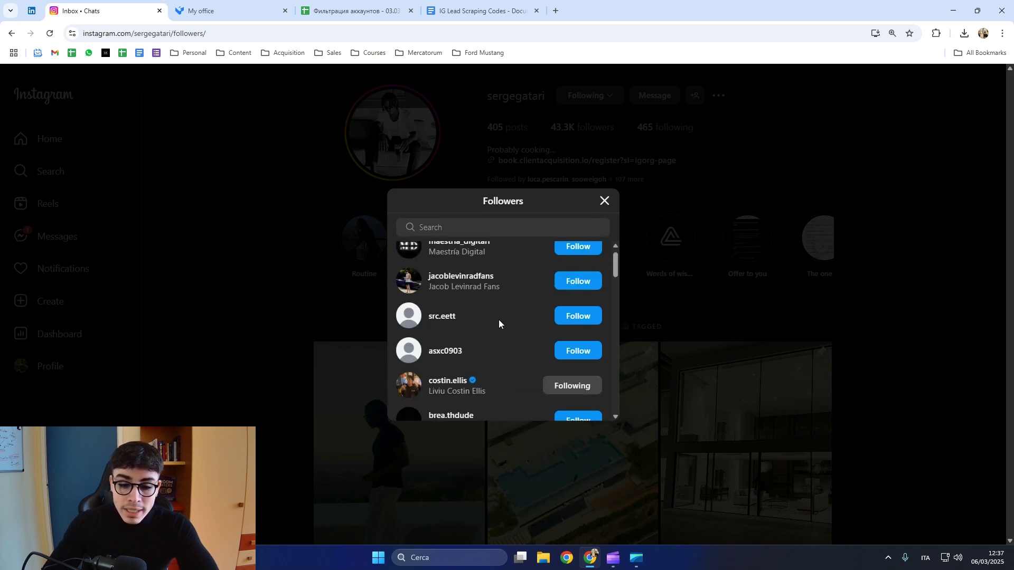
pyautogui.click(445, 382)
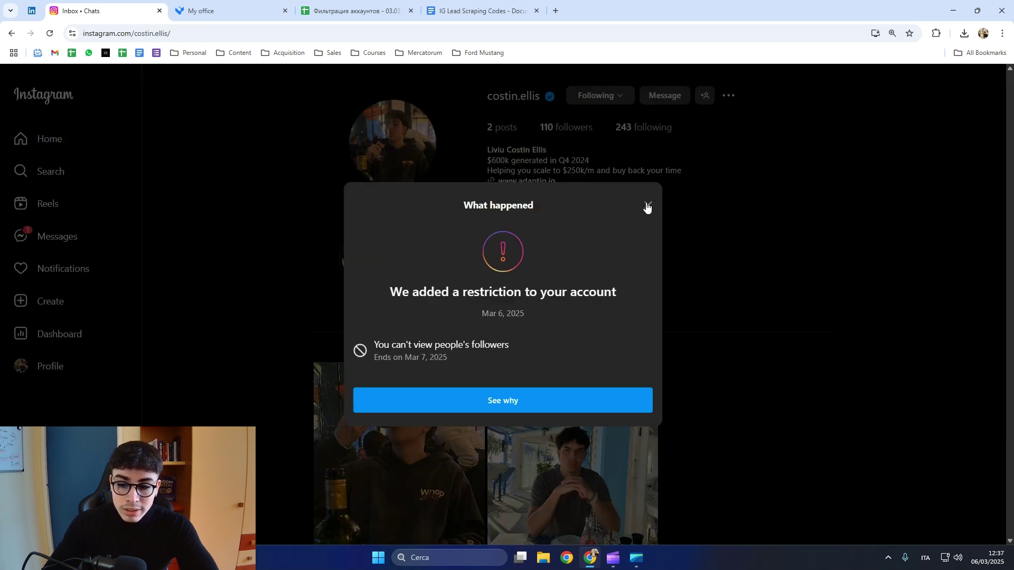
pyautogui.click(647, 206)
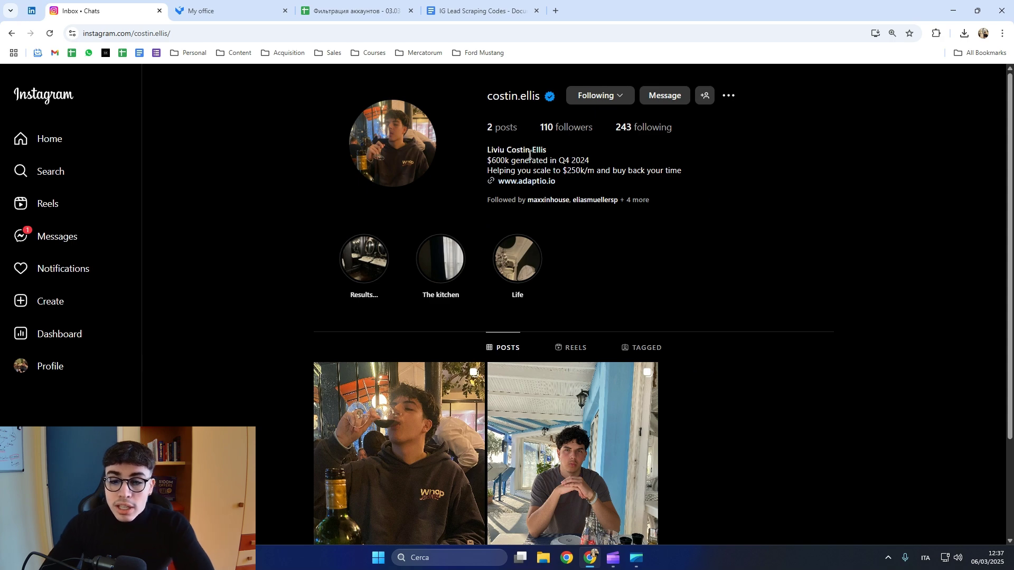
pyautogui.scroll(-3, 486, 177)
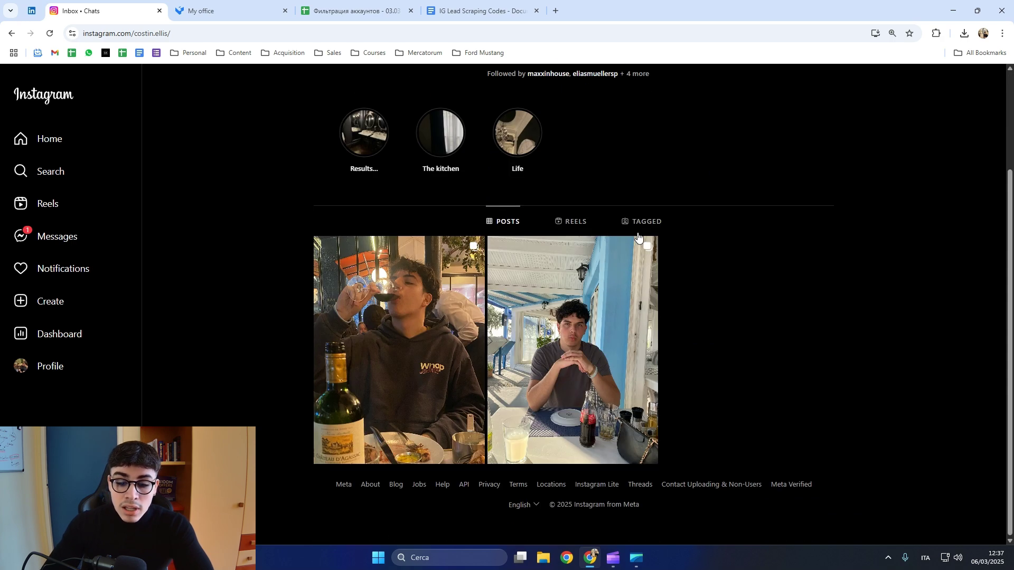
pyautogui.scroll(2, 553, 249)
pyautogui.scroll(1, 539, 211)
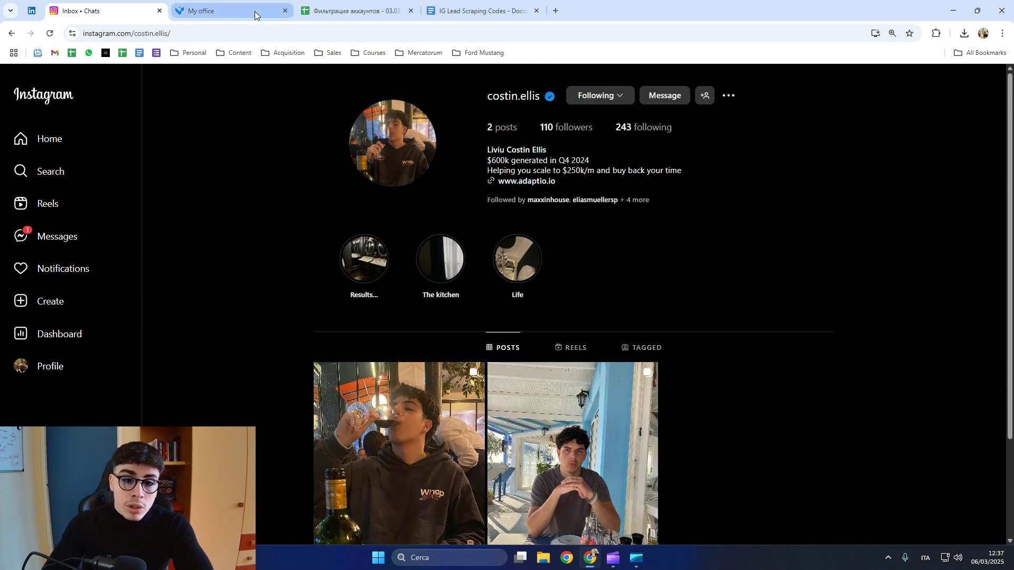
# Step: Select the full FILTER formula under Qualifying Filter in the codes document
pyautogui.click(468, 11)
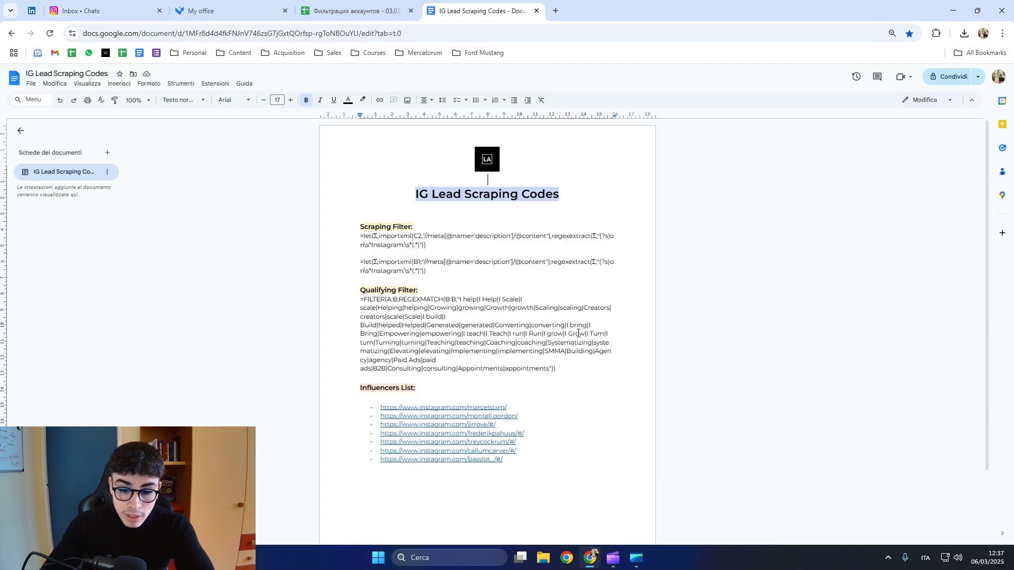
pyautogui.doubleClick(478, 325)
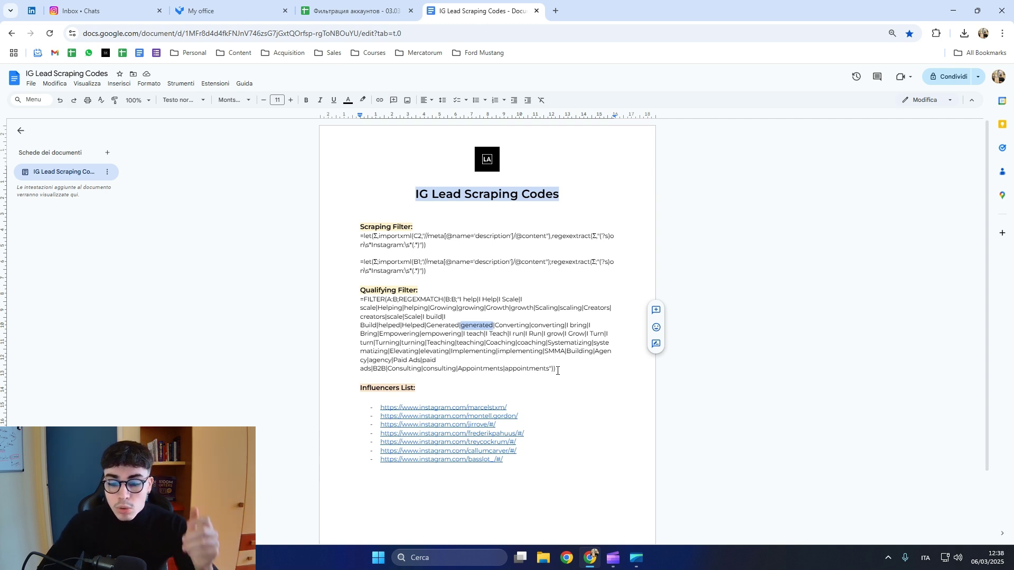
pyautogui.moveTo(567, 374); pyautogui.dragTo(356, 302)
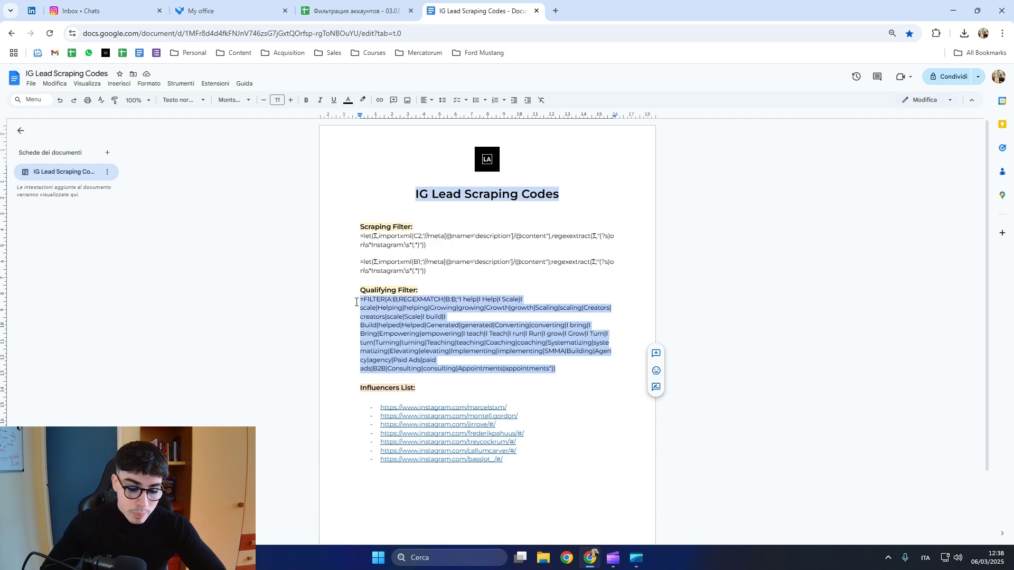
# Step: Paste the qualifying filter formula into D2 of the account-filtering sheet and skim the results
pyautogui.click(342, 10)
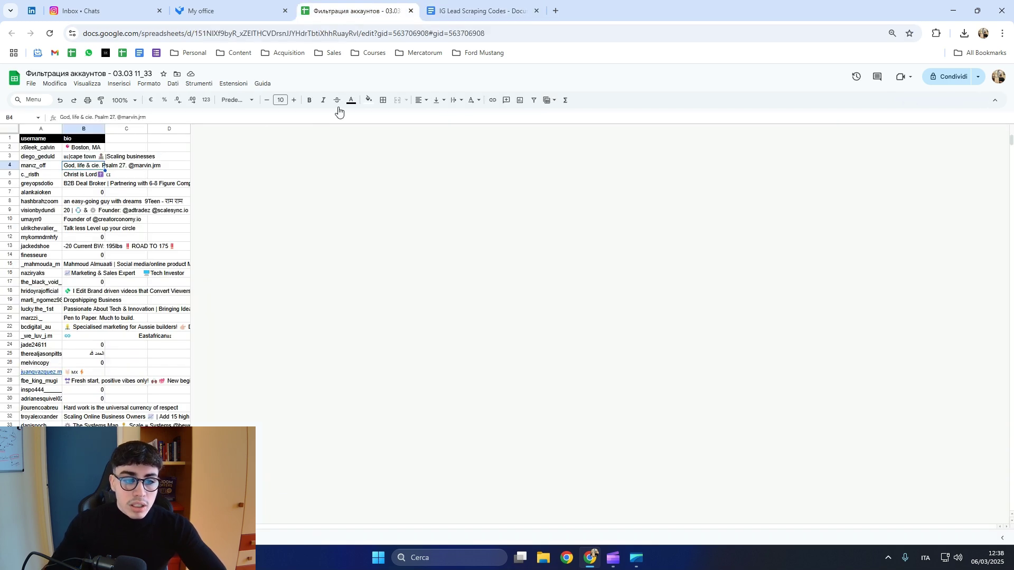
pyautogui.click(167, 130)
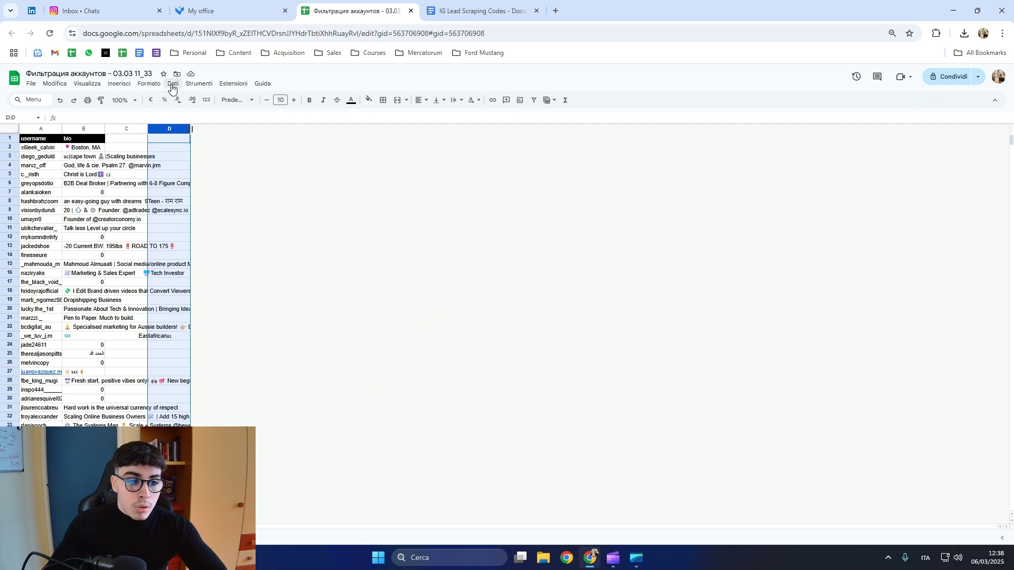
pyautogui.click(167, 150)
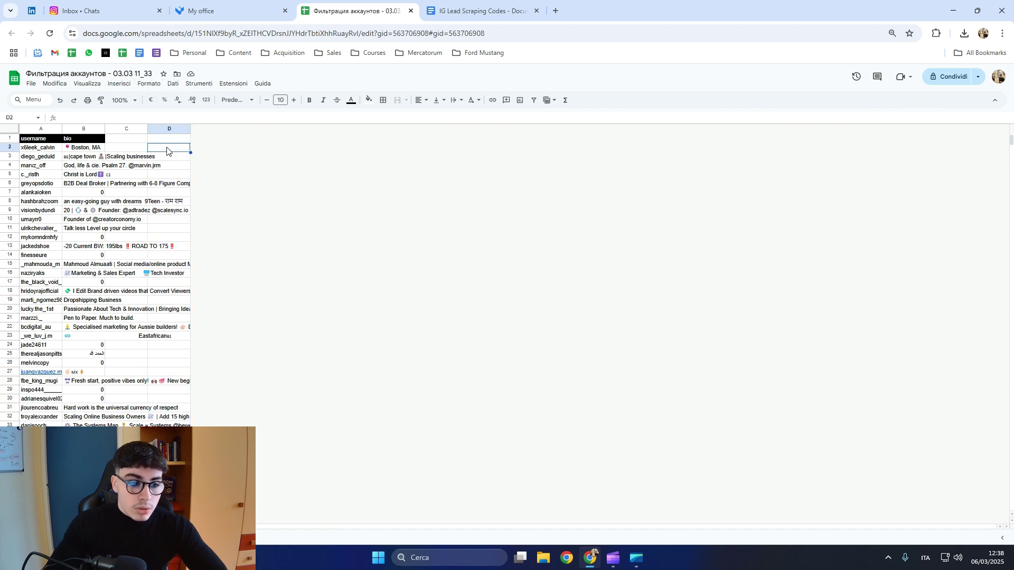
pyautogui.click(170, 141)
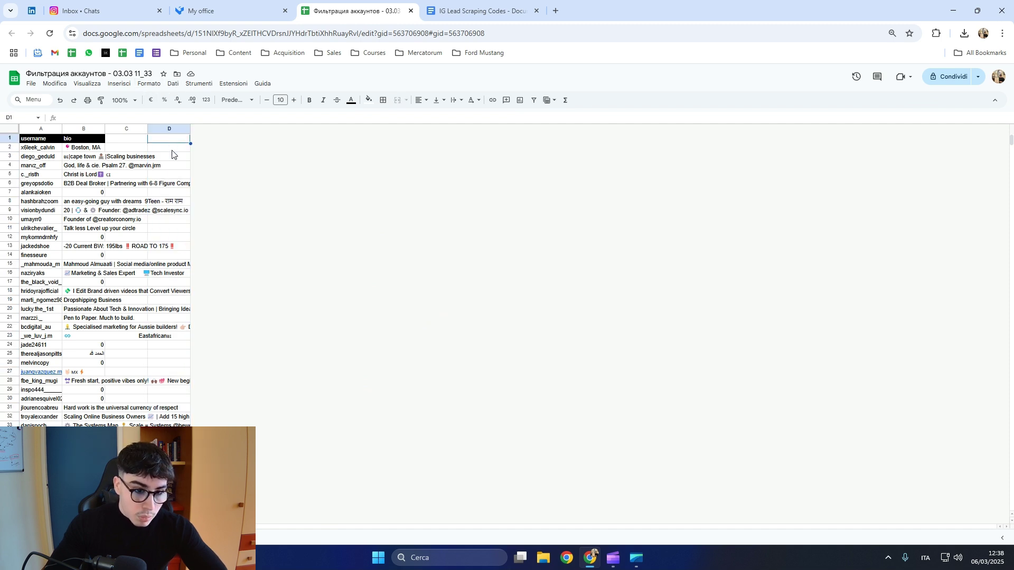
pyautogui.click(171, 150)
pyautogui.hotkey('ctrl', 'v')
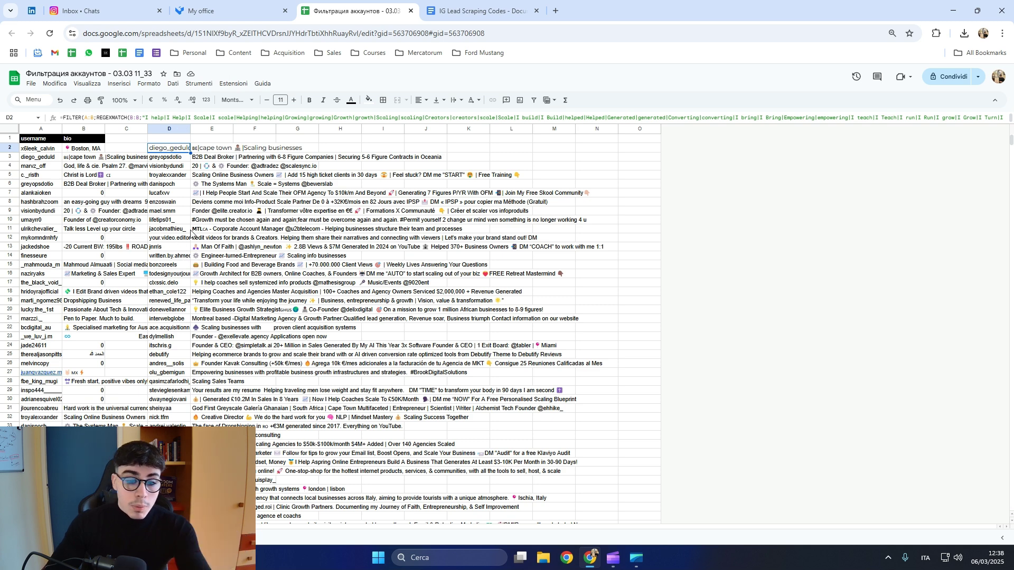
pyautogui.click(475, 11)
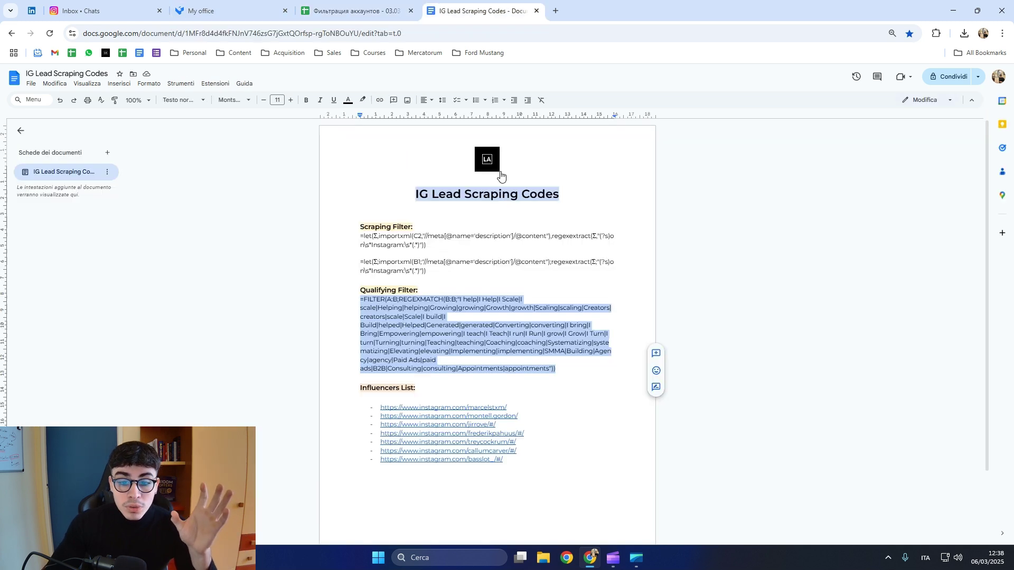
pyautogui.hotkey('ctrl', 'shift', 'Tab')
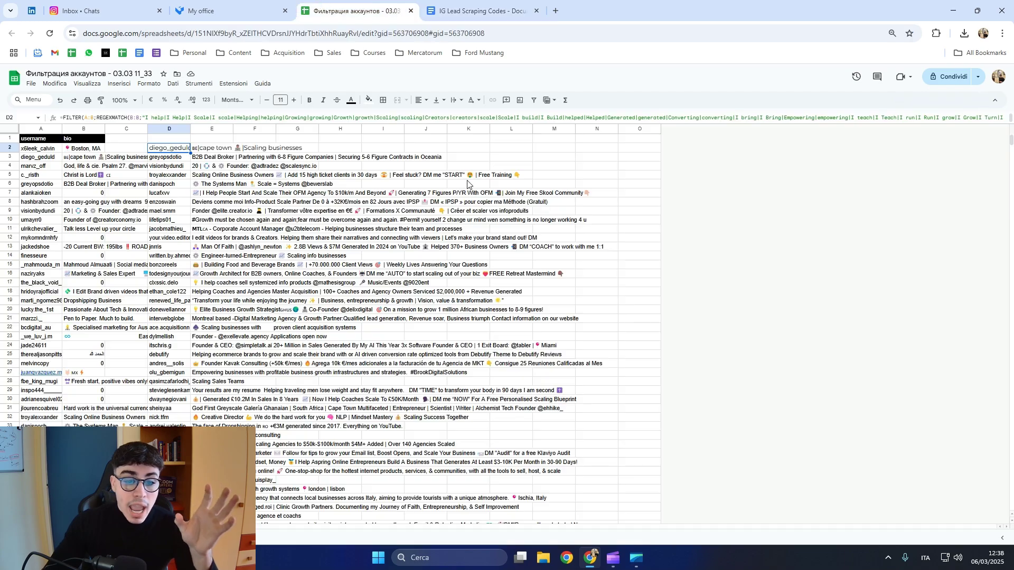
pyautogui.moveTo(1012, 149)
pyautogui.mouseDown()
pyautogui.moveTo(1012, 447)
pyautogui.moveTo(1010, 189)
pyautogui.mouseUp()
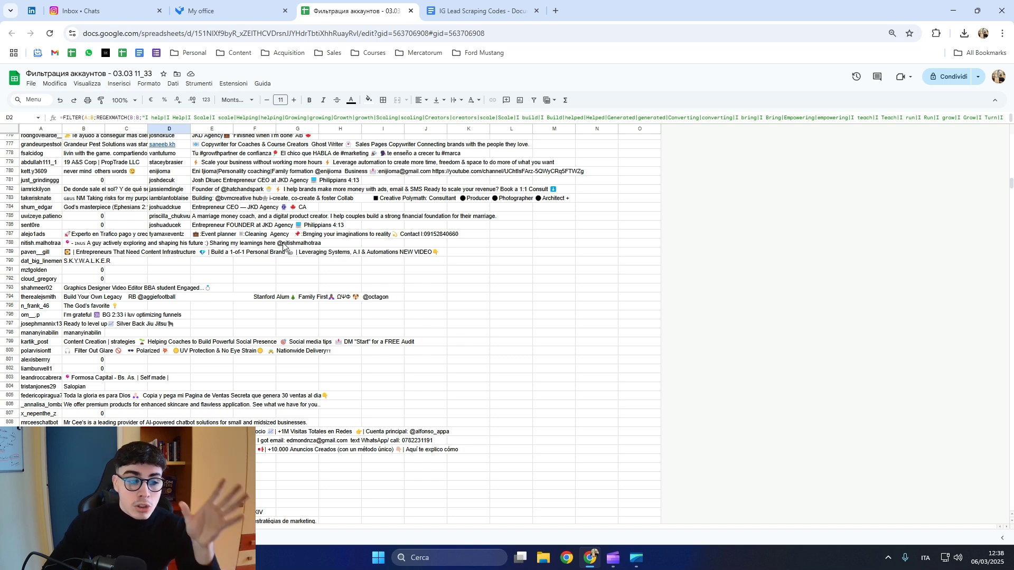
pyautogui.scroll(3, 291, 248)
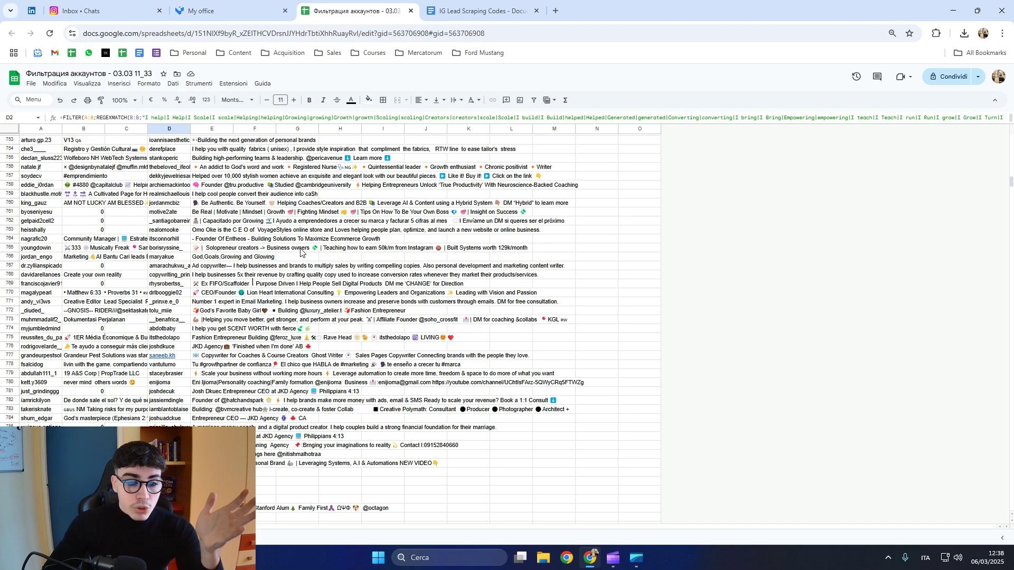
pyautogui.click(222, 11)
pyautogui.click(354, 10)
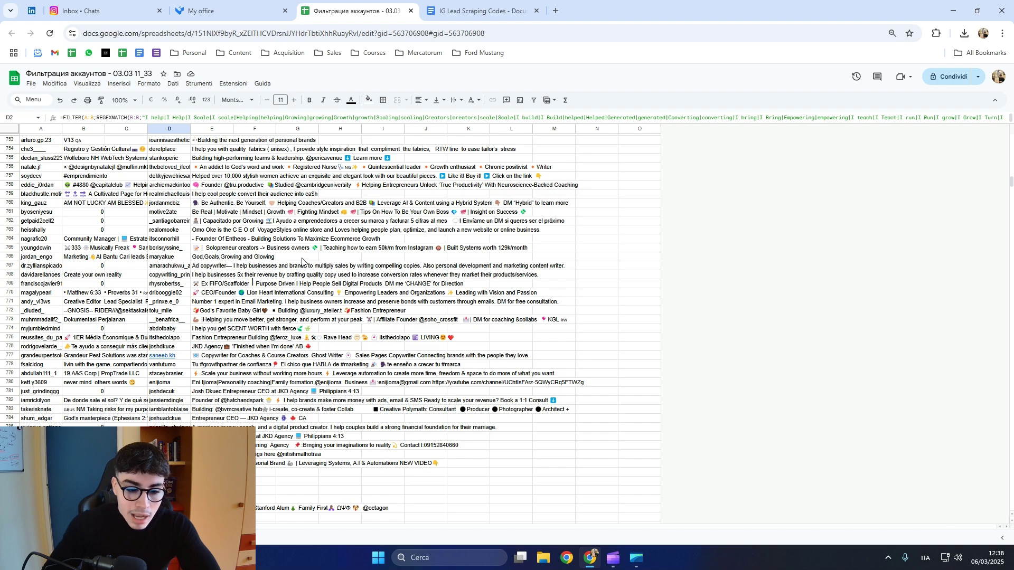
pyautogui.scroll(5, 379, 305)
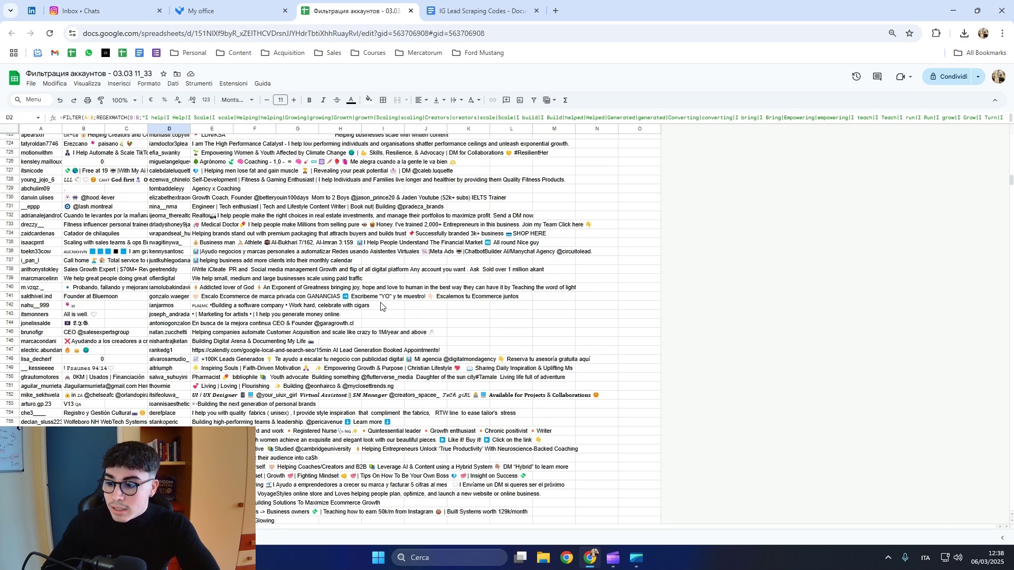
pyautogui.scroll(5, 385, 305)
pyautogui.scroll(5, 396, 306)
pyautogui.scroll(5, 408, 307)
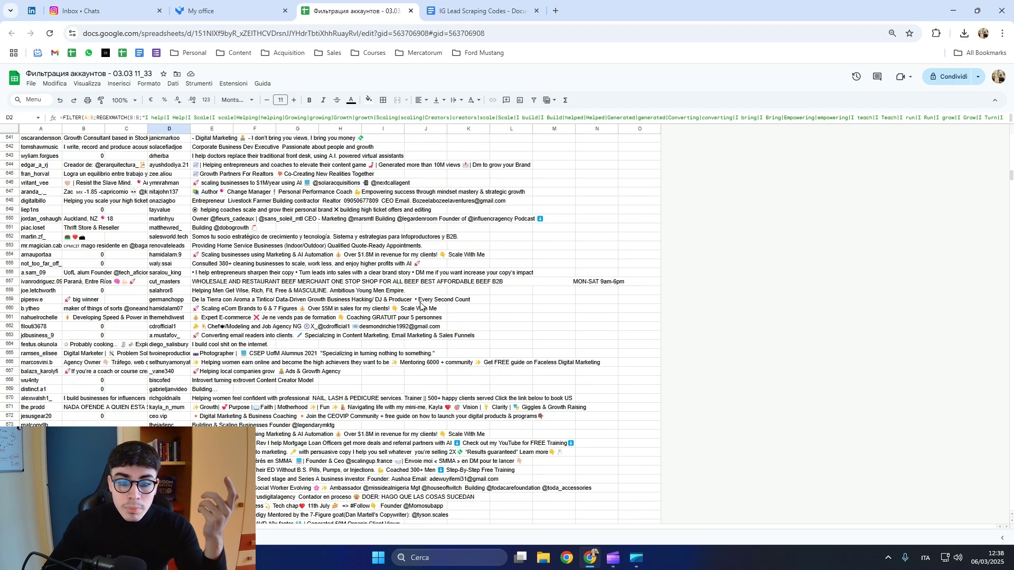
pyautogui.scroll(2, 469, 308)
pyautogui.scroll(10, 468, 309)
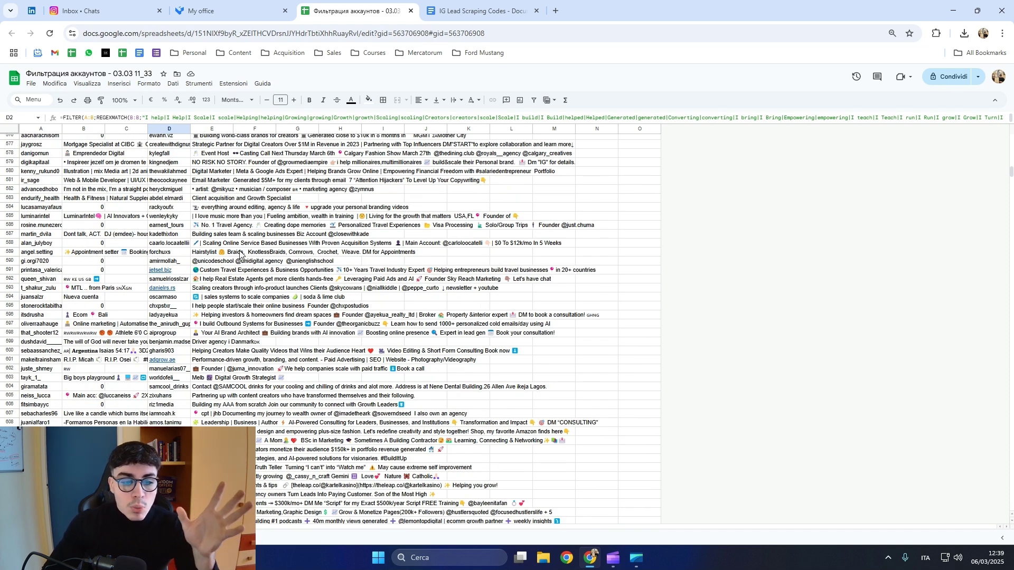
pyautogui.scroll(15, 744, 198)
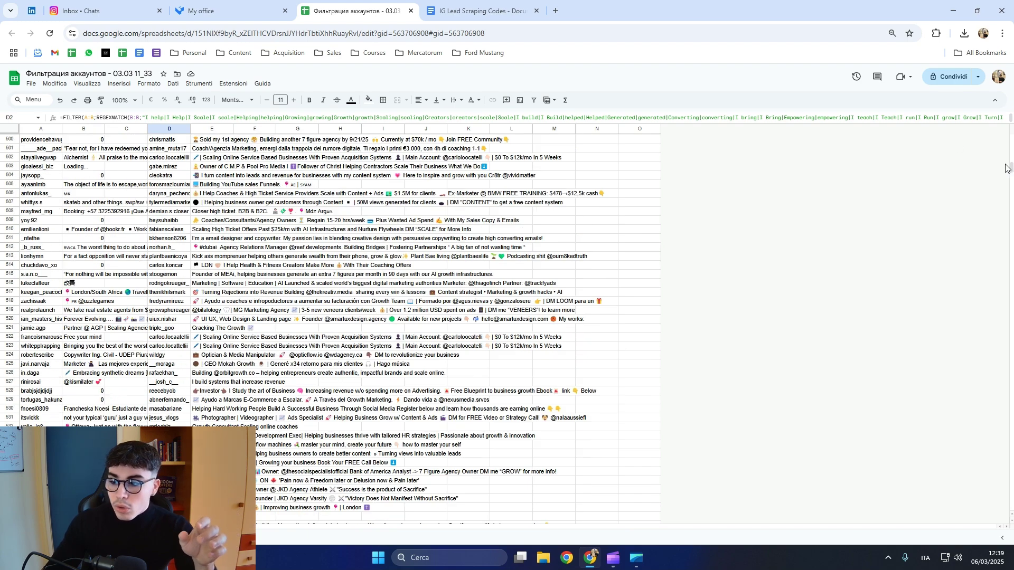
pyautogui.moveTo(1010, 168); pyautogui.dragTo(1011, 136)
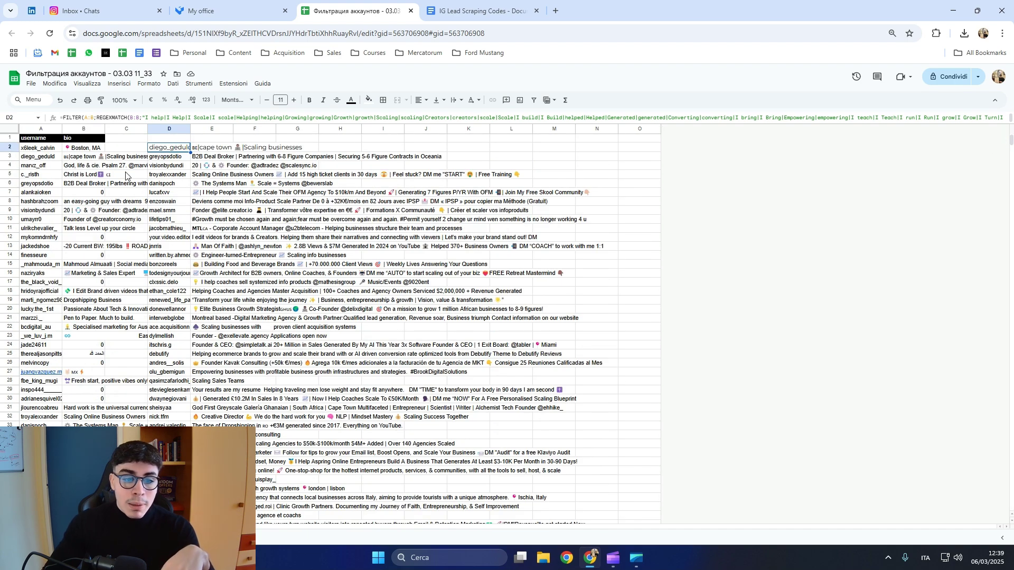
# Step: Create a new blank Google Sheets spreadsheet and widen column A
pyautogui.click(555, 12)
pyautogui.click(124, 53)
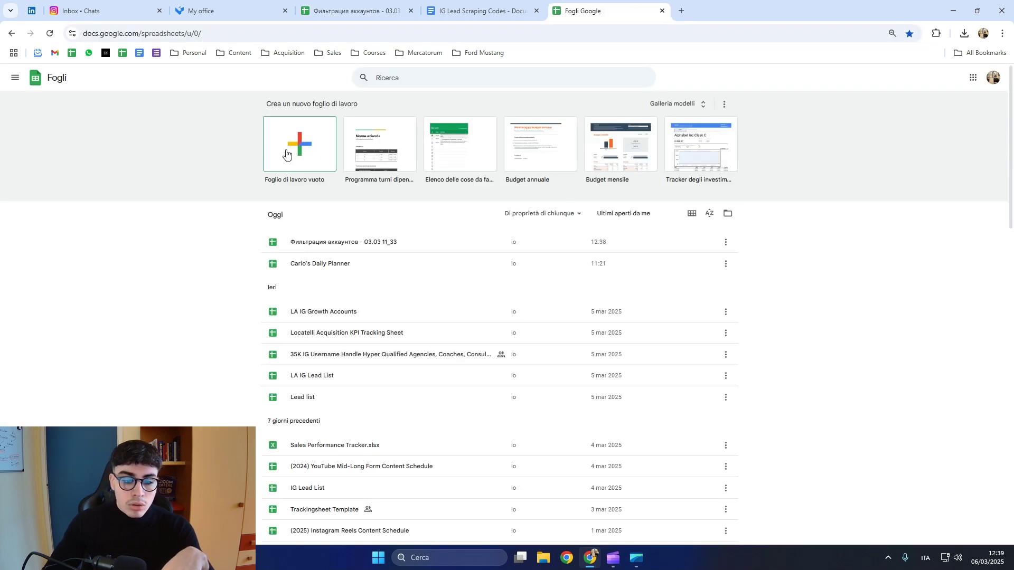
pyautogui.click(308, 152)
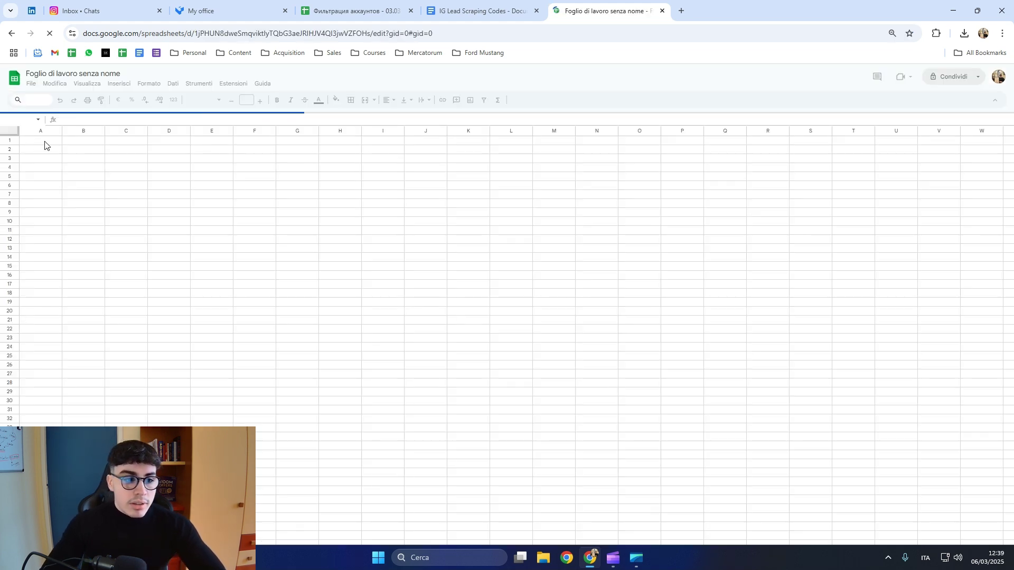
pyautogui.moveTo(62, 128); pyautogui.dragTo(94, 129)
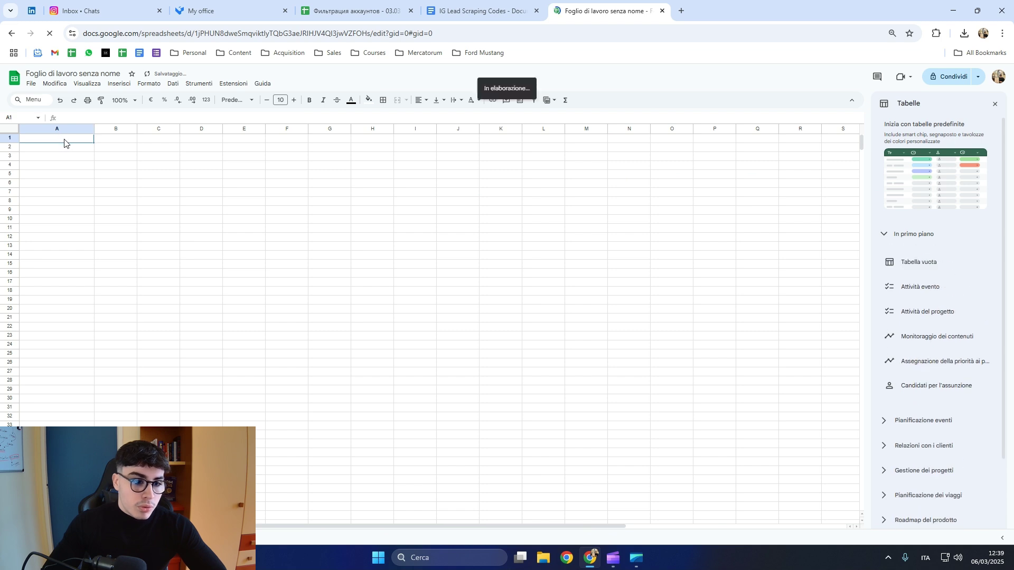
# Step: Enter the header 'IG USERNAMES' in A1 with black fill, white text, centred
pyautogui.doubleClick(65, 138)
pyautogui.write('IG ')
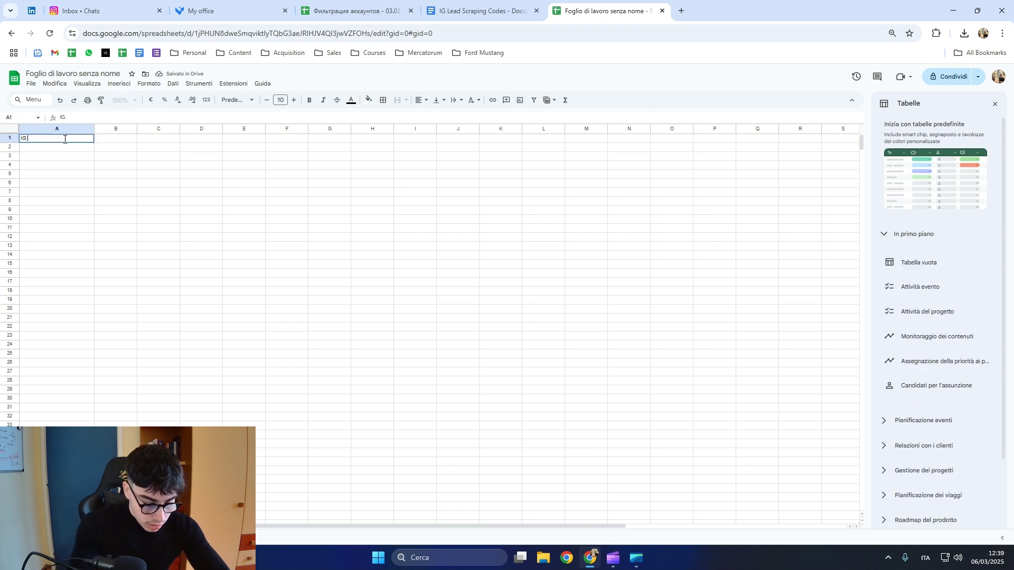
pyautogui.write('USERNAMEAS')
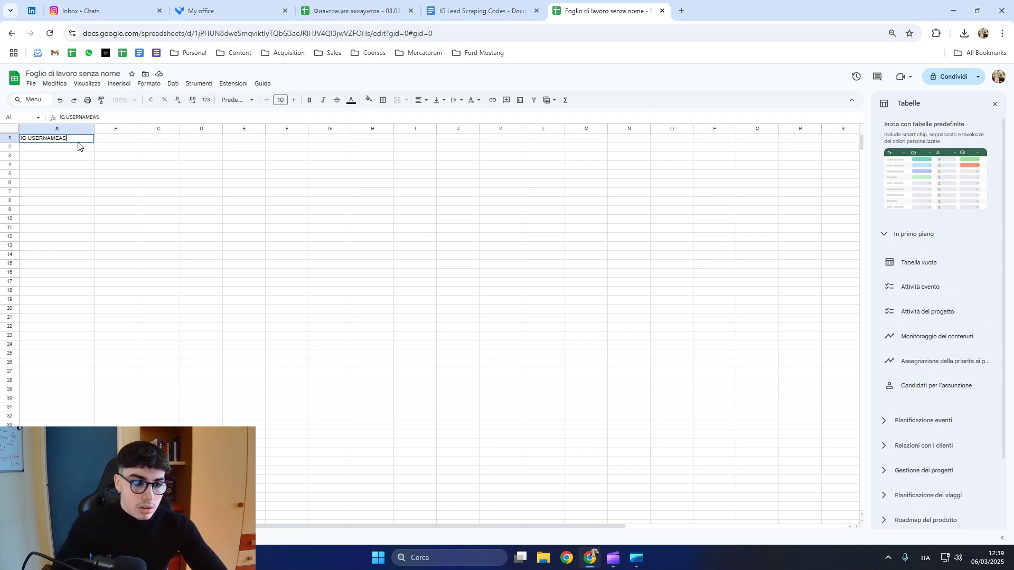
pyautogui.press('BackSpace')
pyautogui.press('BackSpace')
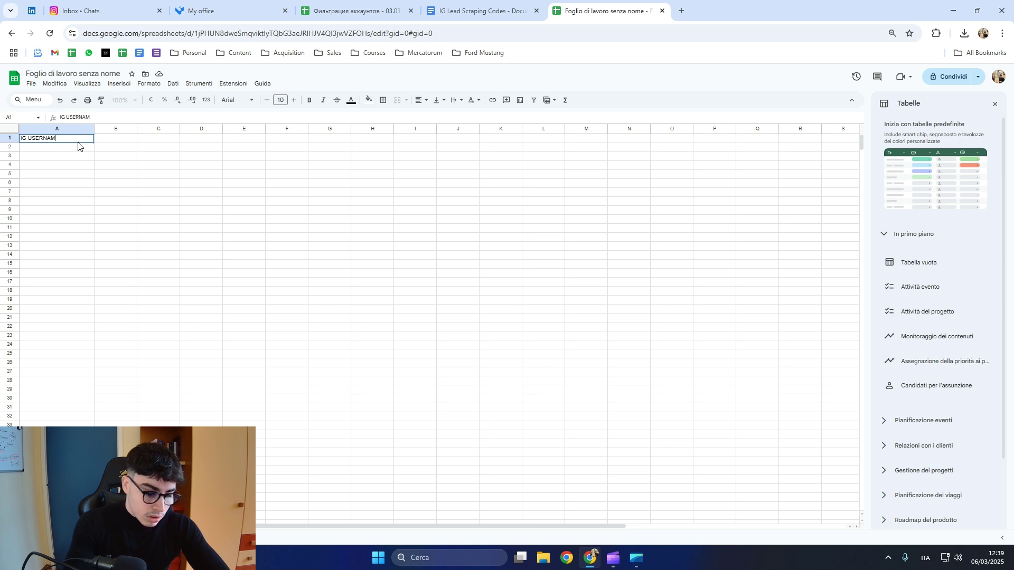
pyautogui.click(368, 100)
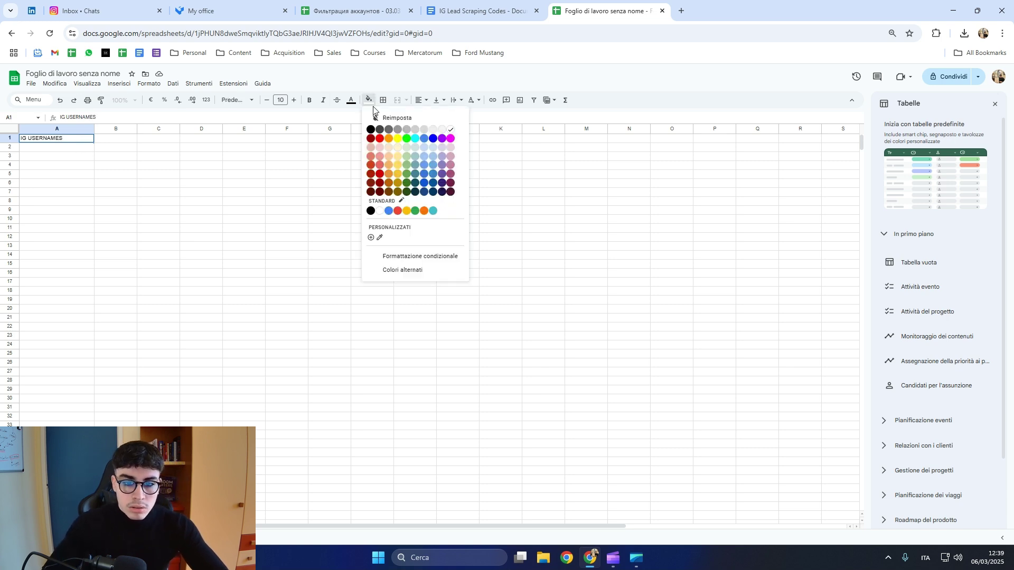
pyautogui.click(371, 130)
pyautogui.click(352, 100)
pyautogui.click(433, 130)
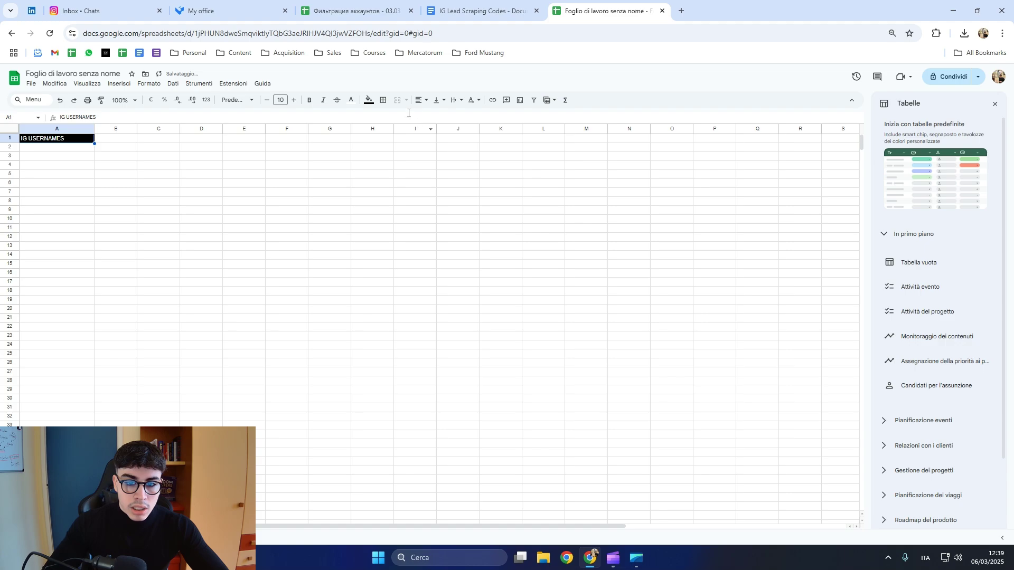
pyautogui.click(423, 99)
pyautogui.click(74, 149)
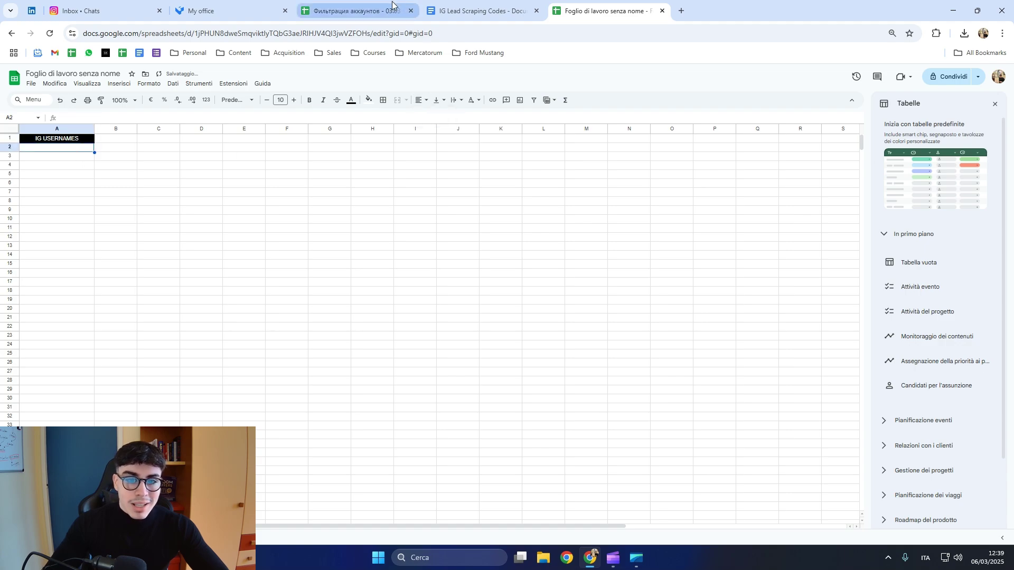
# Step: Copy usernames D2:D322 and paste them as values only into A2 of the new sheet
pyautogui.click(354, 10)
pyautogui.moveTo(170, 151); pyautogui.dragTo(171, 519)
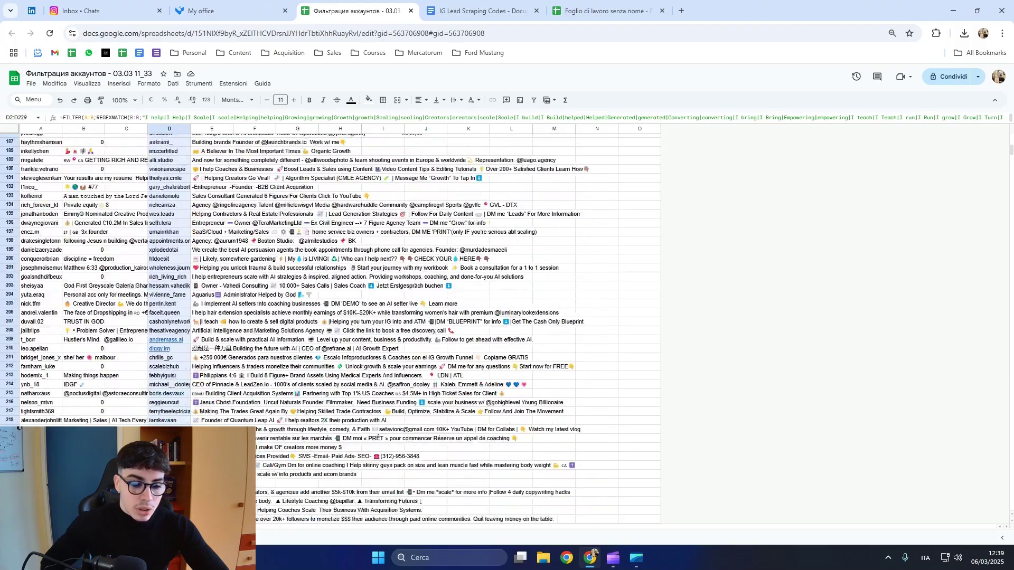
pyautogui.moveTo(171, 519); pyautogui.dragTo(176, 400)
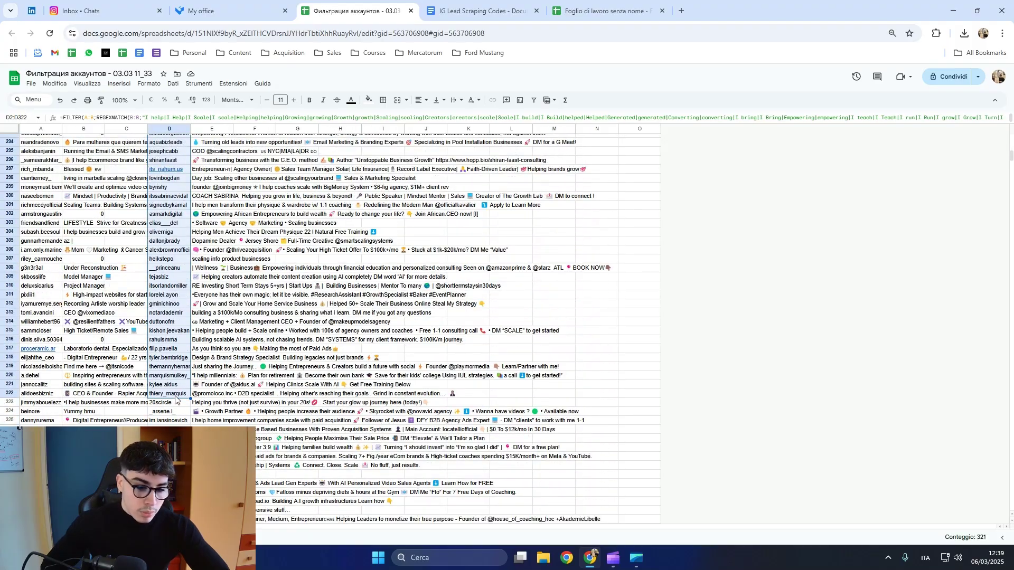
pyautogui.hotkey('ctrl', 'Tab')
pyautogui.hotkey('ctrl', 'Tab')
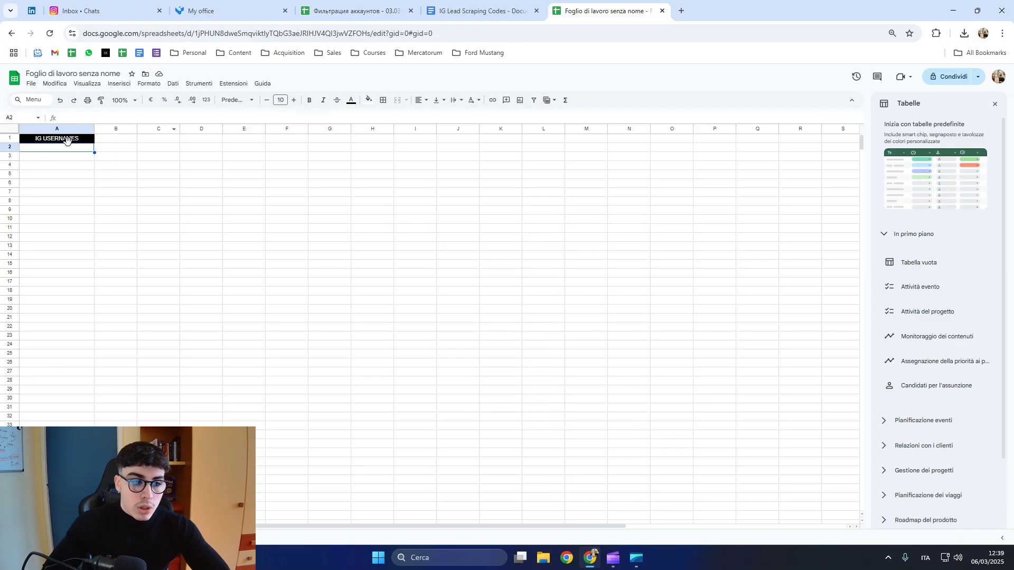
pyautogui.rightClick(67, 151)
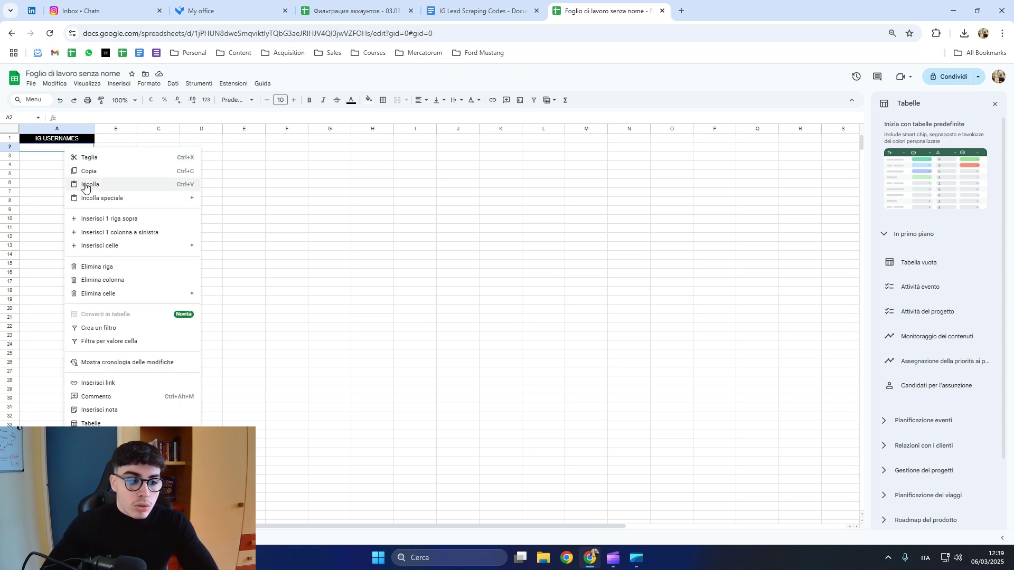
pyautogui.moveTo(103, 198)
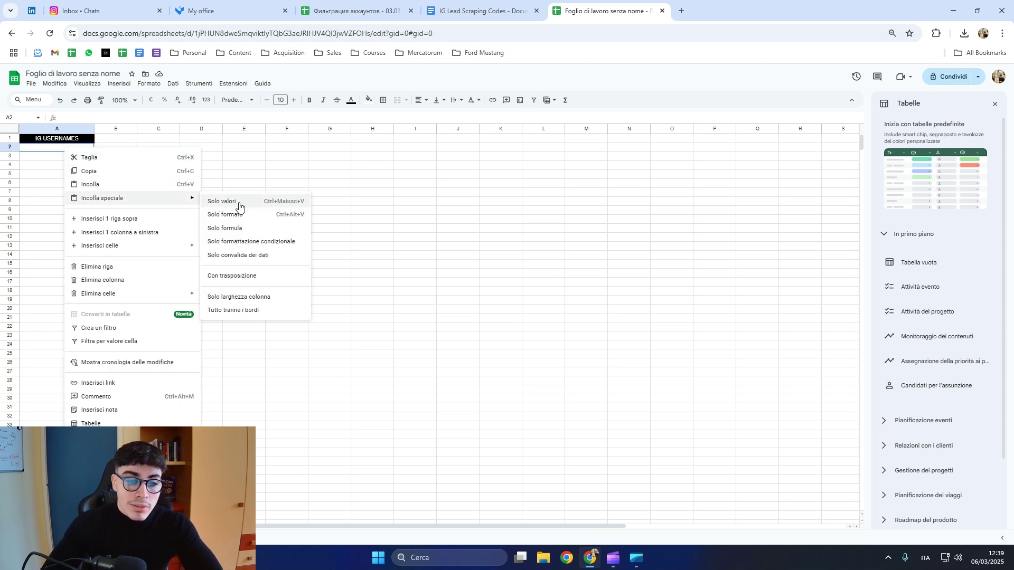
pyautogui.click(240, 204)
# Step: Close the table templates panel and scroll through the pasted username list
pyautogui.click(119, 158)
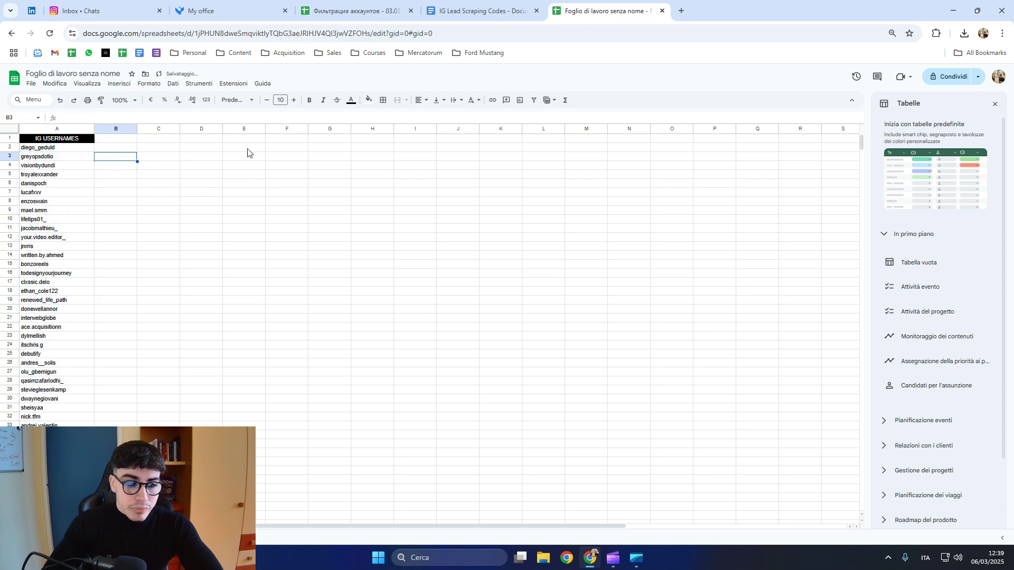
pyautogui.click(994, 101)
pyautogui.scroll(-10, 98, 256)
pyautogui.scroll(-12, 98, 257)
pyautogui.scroll(-12, 100, 259)
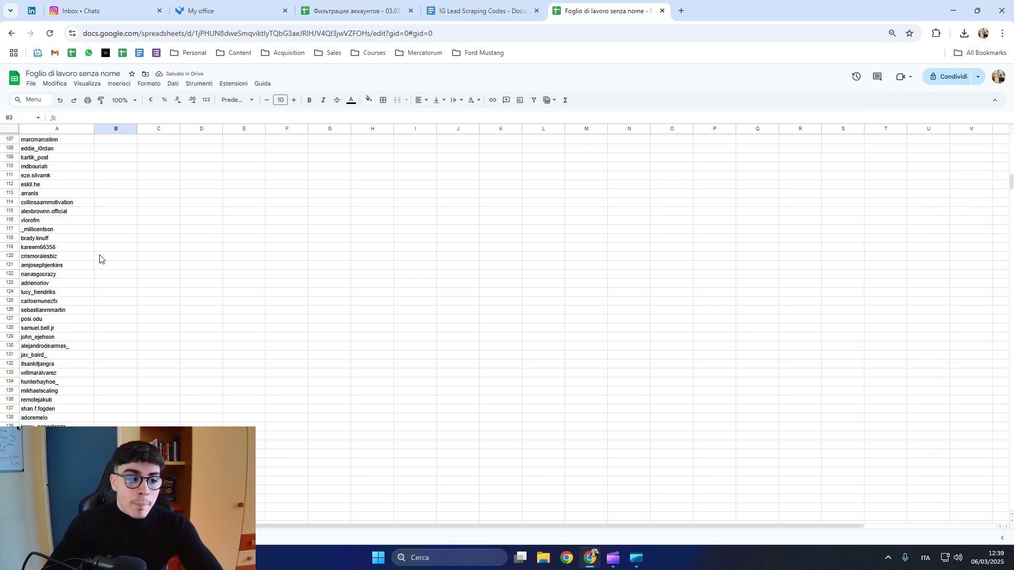
pyautogui.scroll(-5, 99, 257)
pyautogui.scroll(-7, 100, 256)
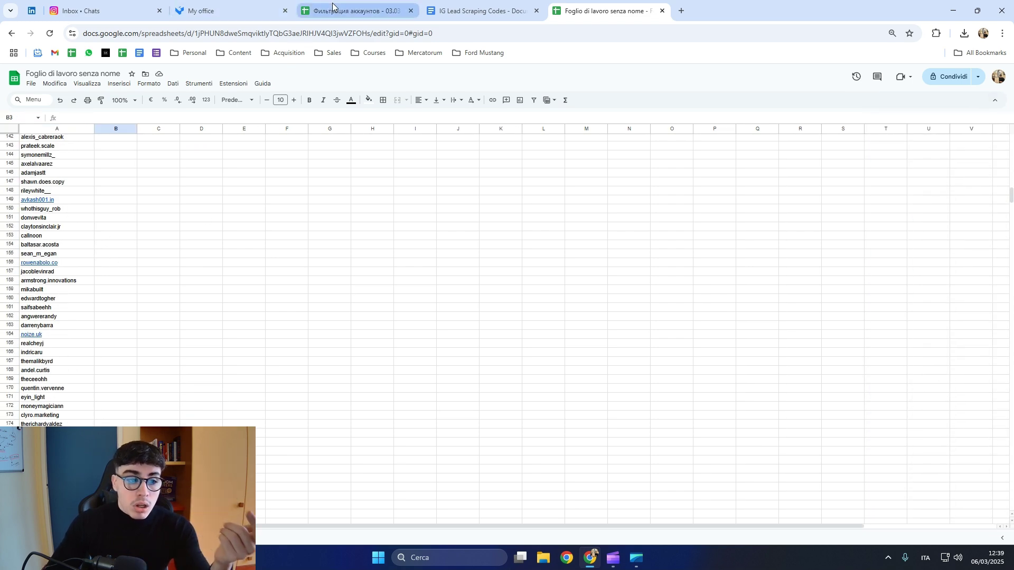
pyautogui.moveTo(1011, 196)
pyautogui.mouseDown()
pyautogui.moveTo(1011, 280)
pyautogui.moveTo(1002, 138)
pyautogui.mouseUp()
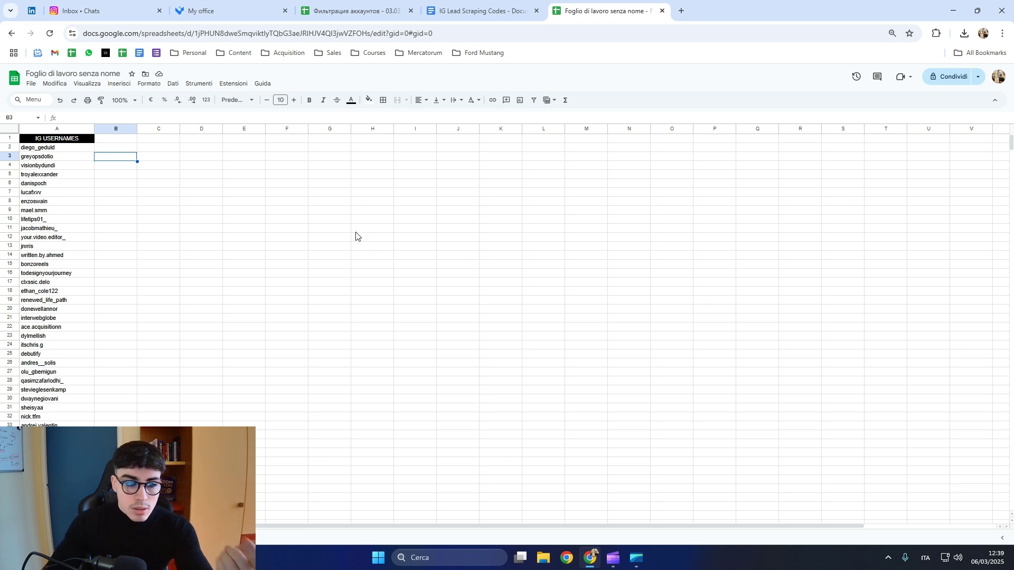
# Step: Remove duplicates from column A (none found, 322 unique rows), then revisit the filtering sheet
pyautogui.click(46, 131)
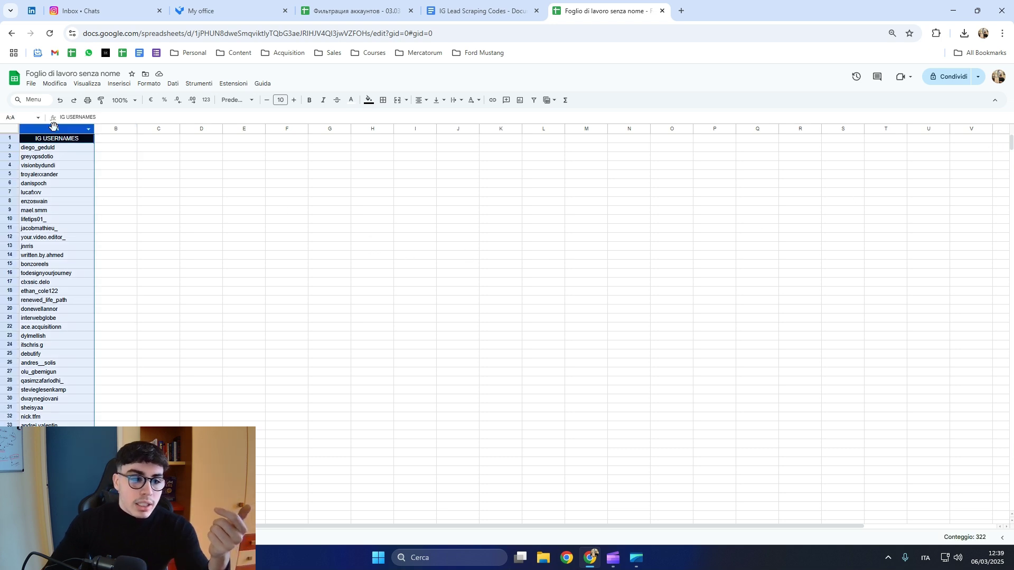
pyautogui.click(174, 84)
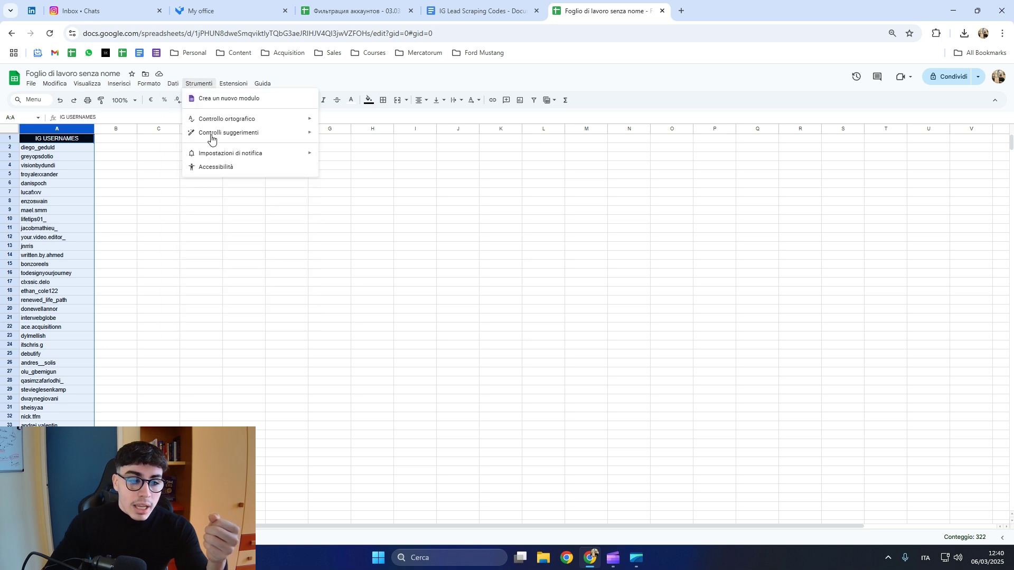
pyautogui.moveTo(201, 282)
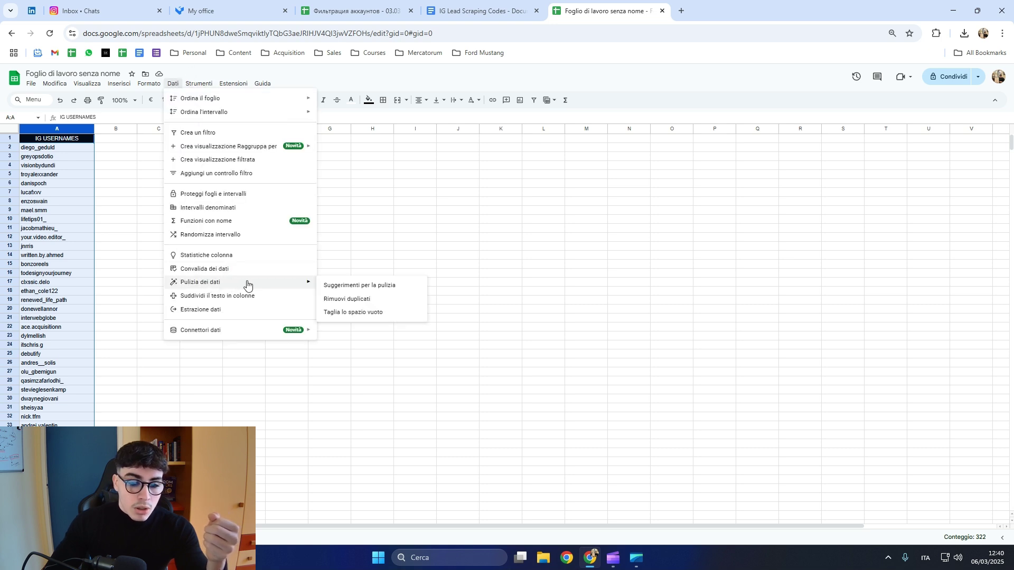
pyautogui.click(362, 299)
pyautogui.click(530, 356)
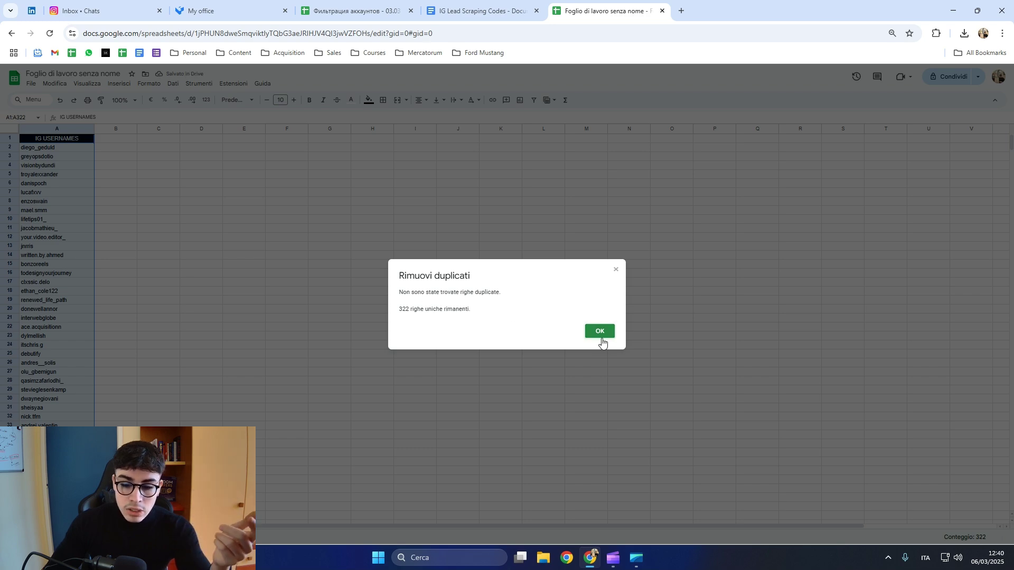
pyautogui.click(600, 332)
pyautogui.click(345, 10)
pyautogui.click(258, 278)
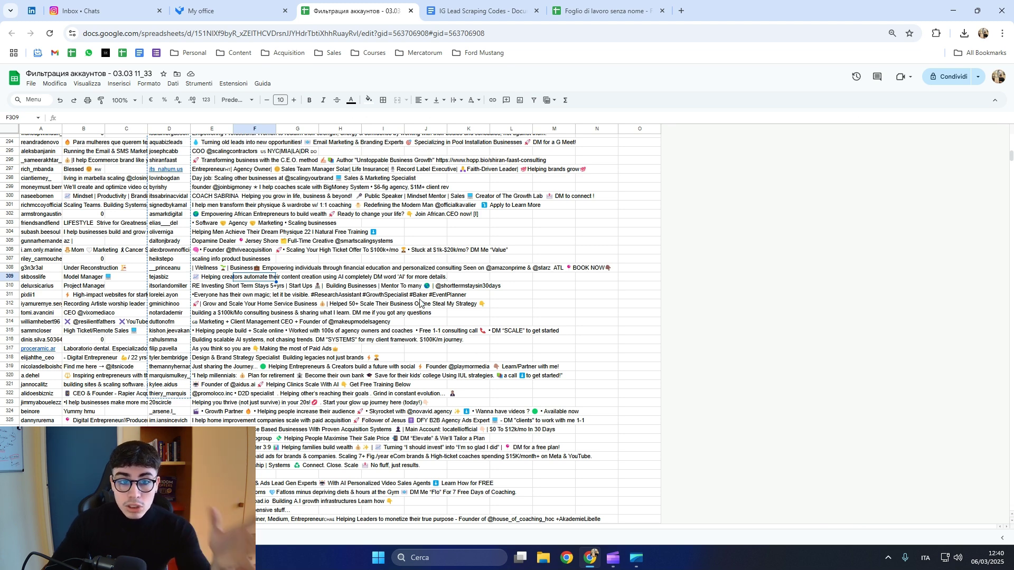
# Step: Show the completed Parser.im Account filtering task with 6572 accounts collected
pyautogui.click(238, 12)
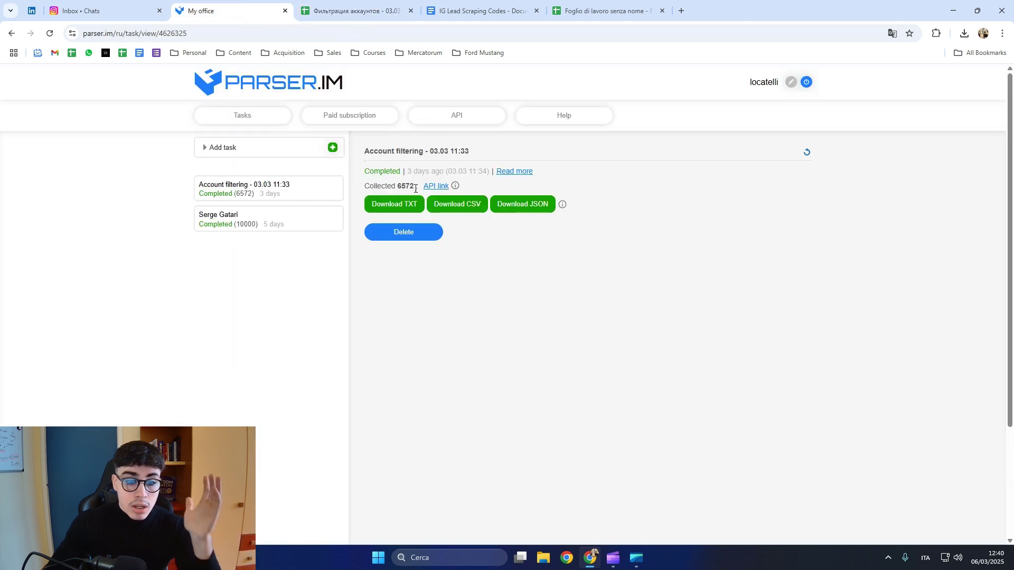